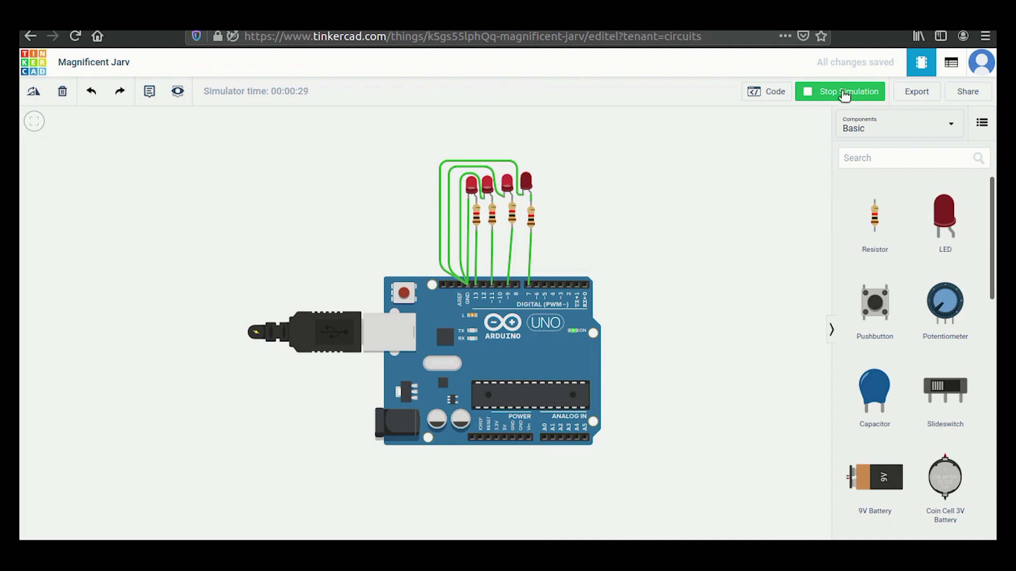
- Stop the running four-LED Arduino circuit simulation from the top toolbar
left_click(846, 92)
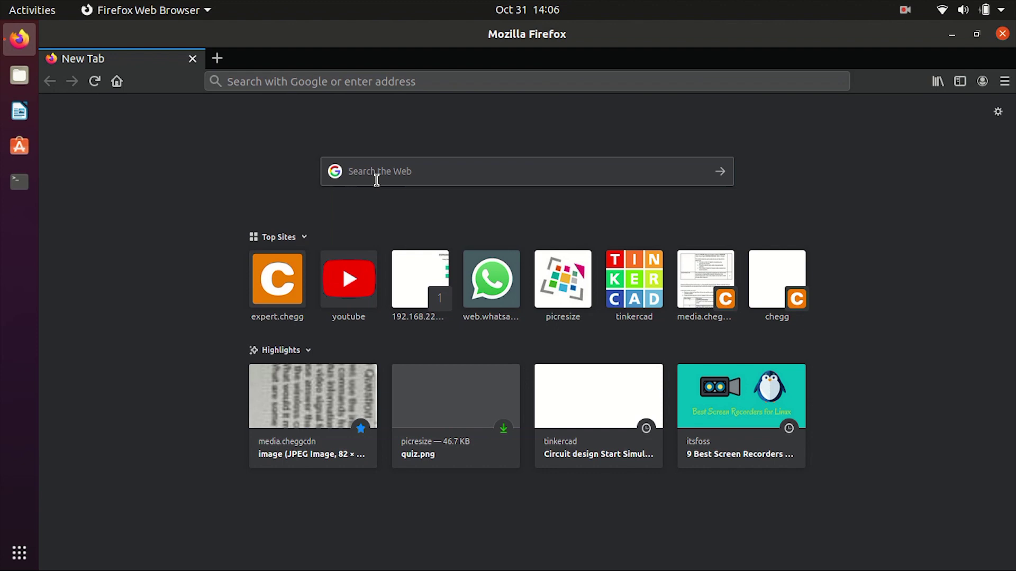
- Search the web for 'tinkercad' and open the Circuits sitelink under the tinkercad.com result
left_click(377, 181)
type("ti")
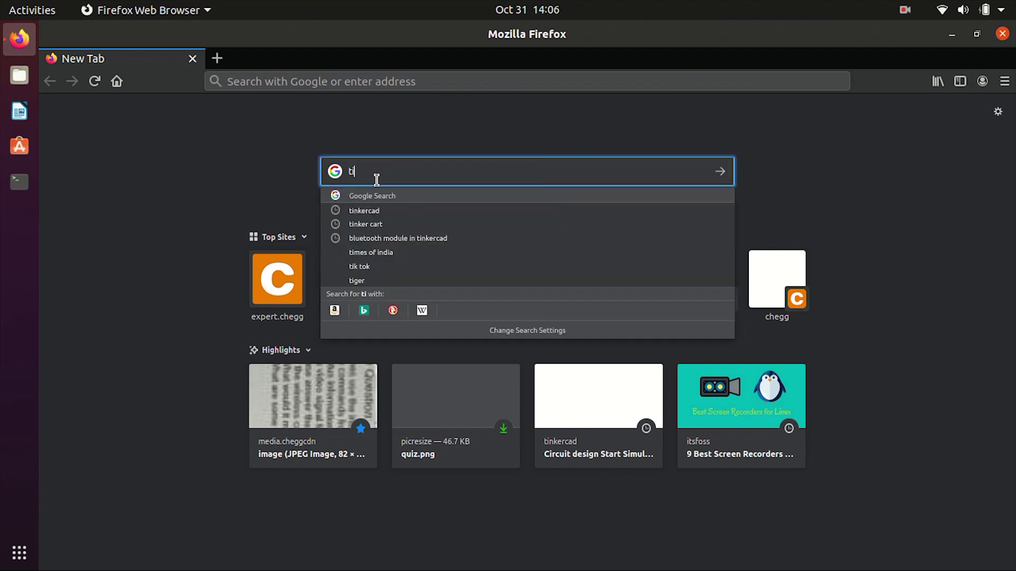
type("nkercad")
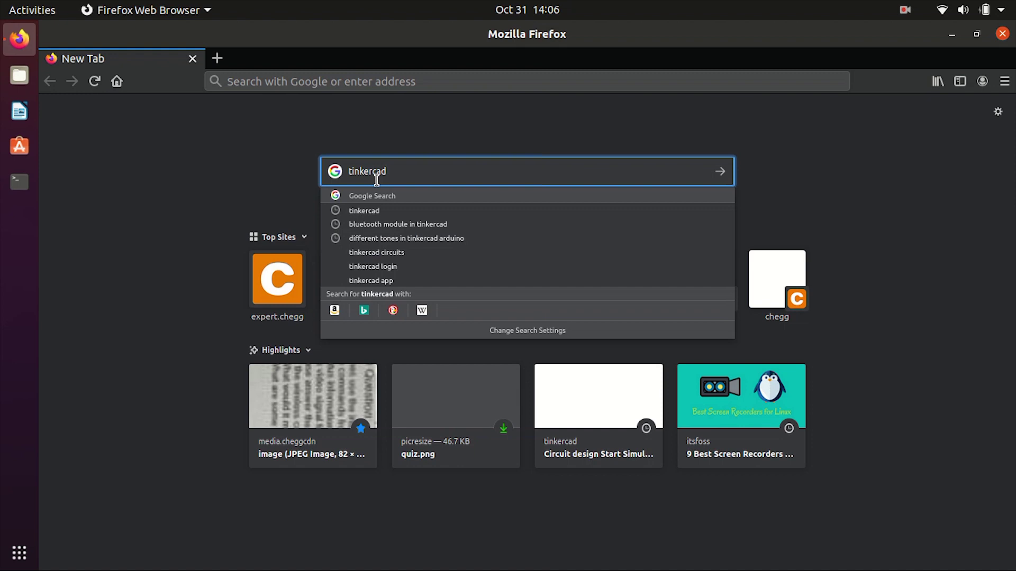
type("\\")
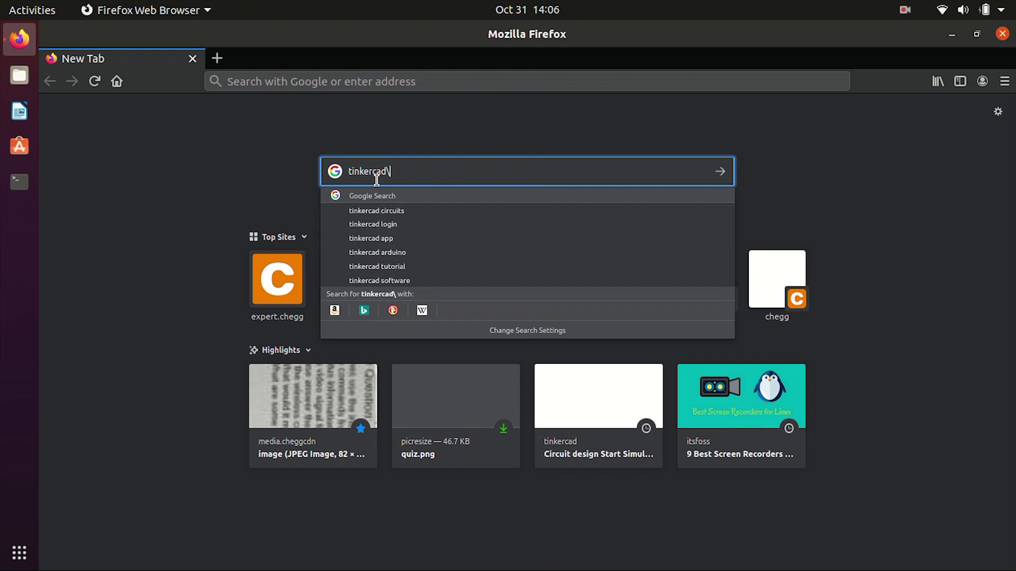
key("BackSpace")
key("Return")
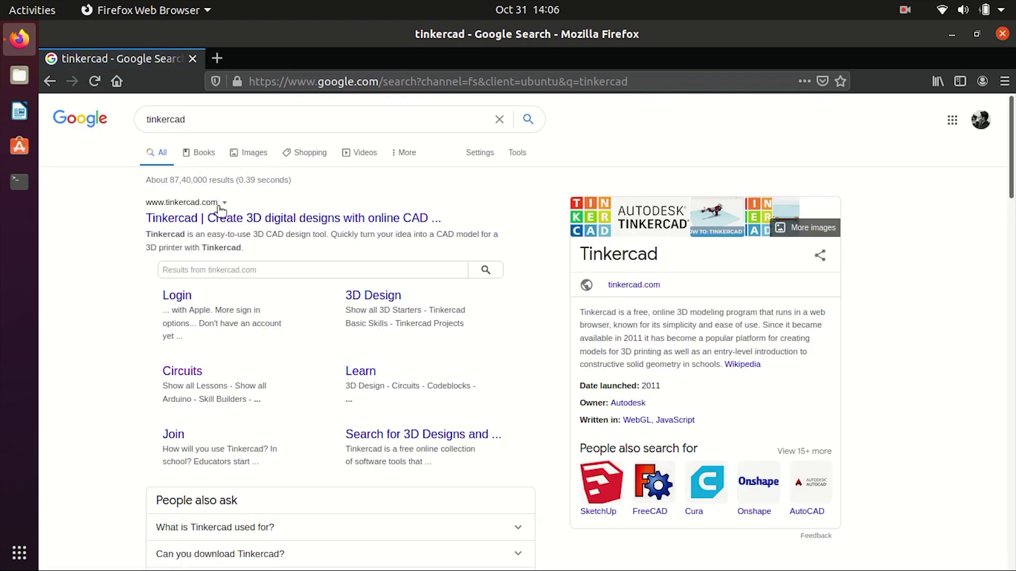
left_click(182, 377)
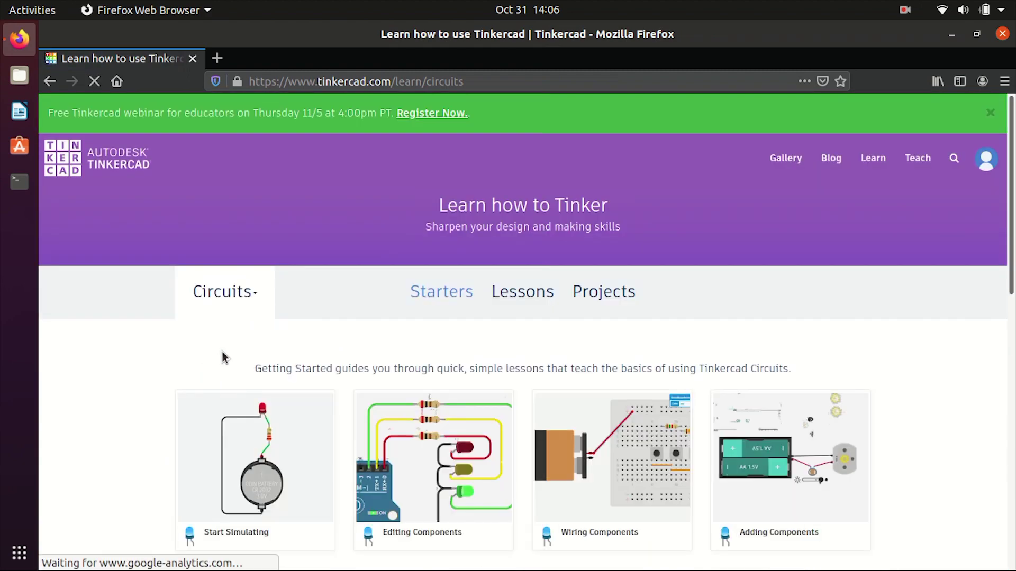
- Scroll the Learn Circuits page to the Starters cards
scroll(336, 345, "down", 8)
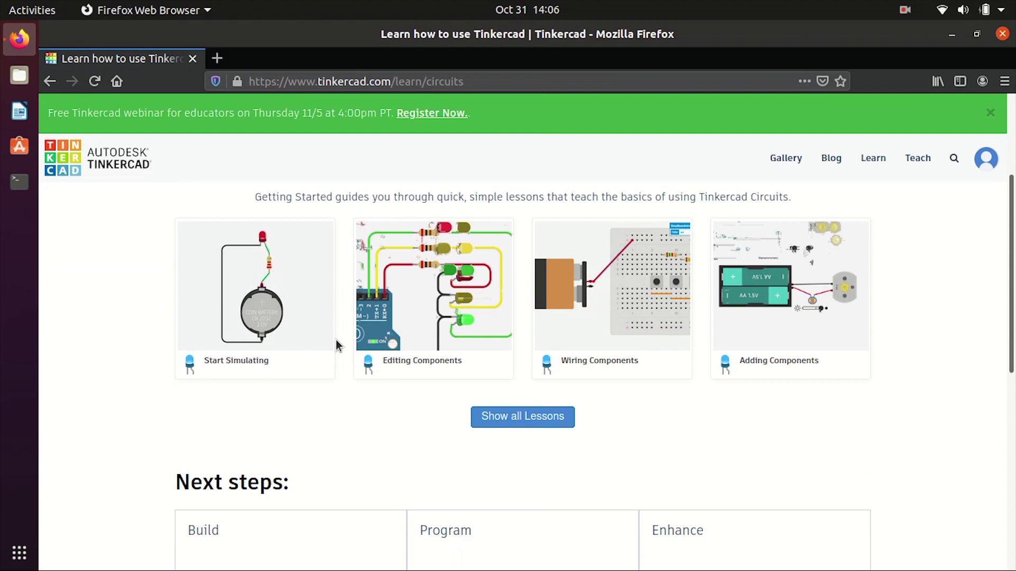
scroll(336, 344, "down", 3)
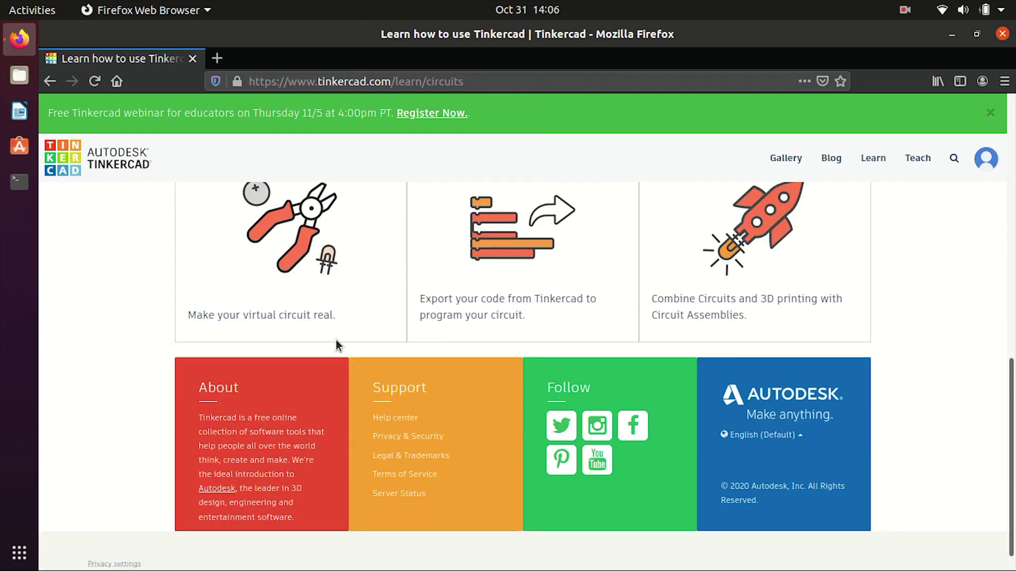
scroll(336, 345, "up", 7)
scroll(336, 345, "down", 3)
scroll(337, 345, "up", 5)
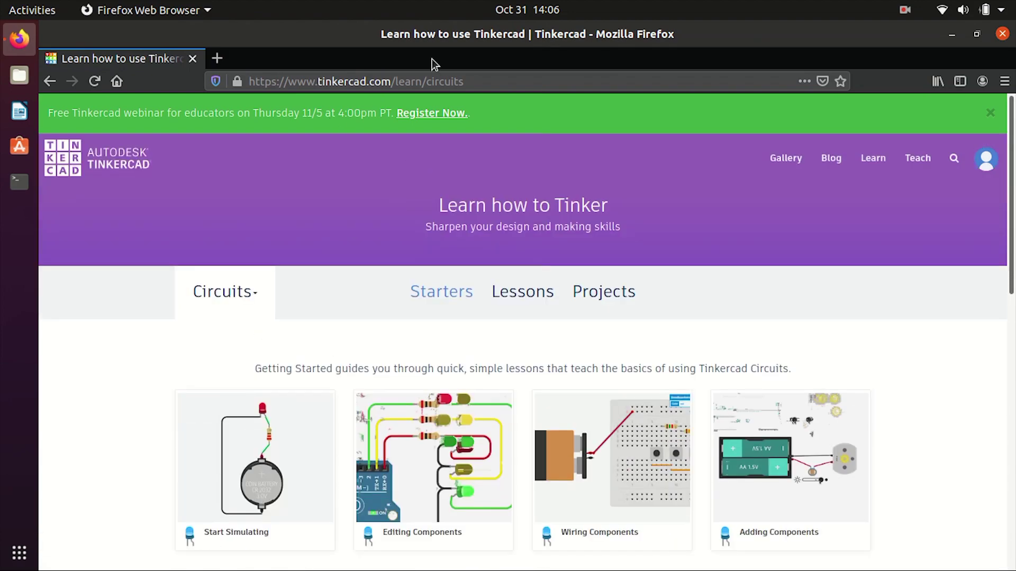
scroll(340, 332, "down", 3)
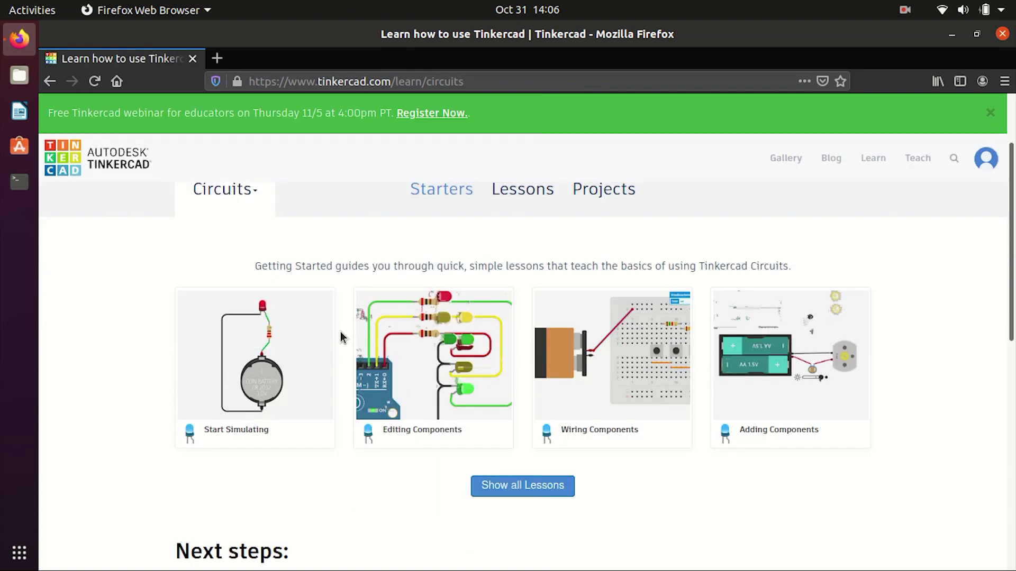
- Open the Start Simulating starter lesson and browse its Components panel
left_click(252, 337)
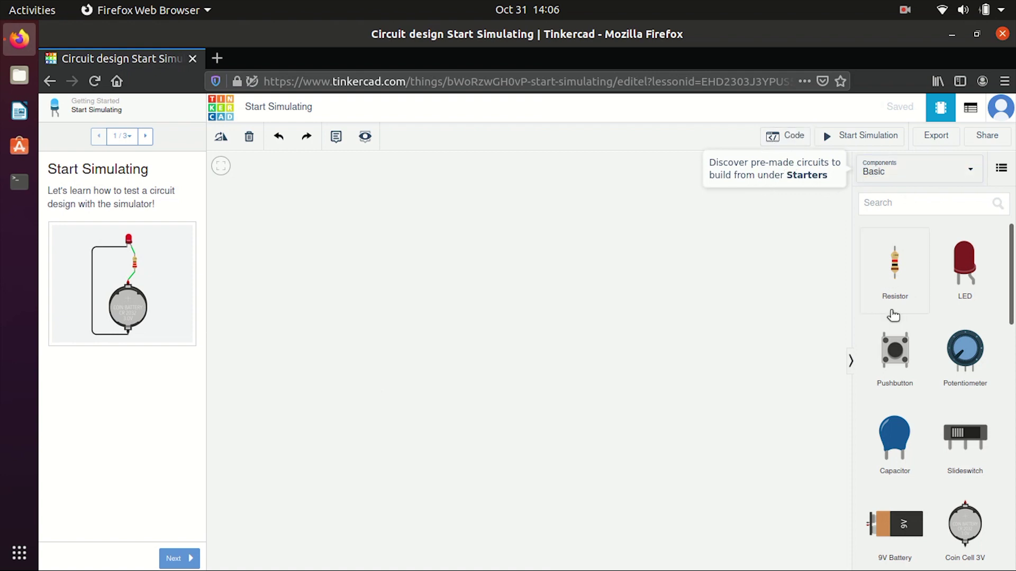
scroll(929, 466, "down", 10)
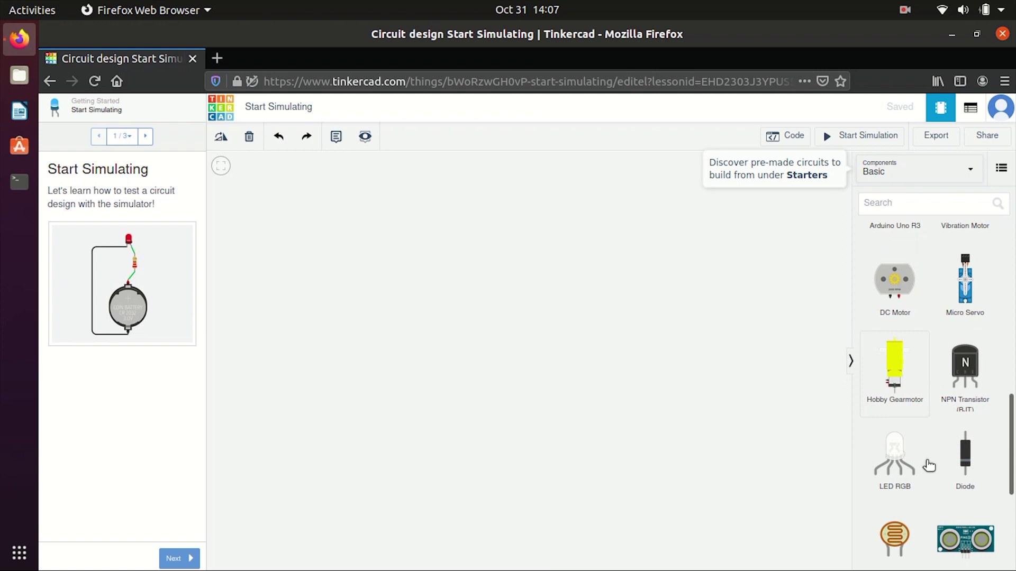
scroll(929, 466, "up", 7)
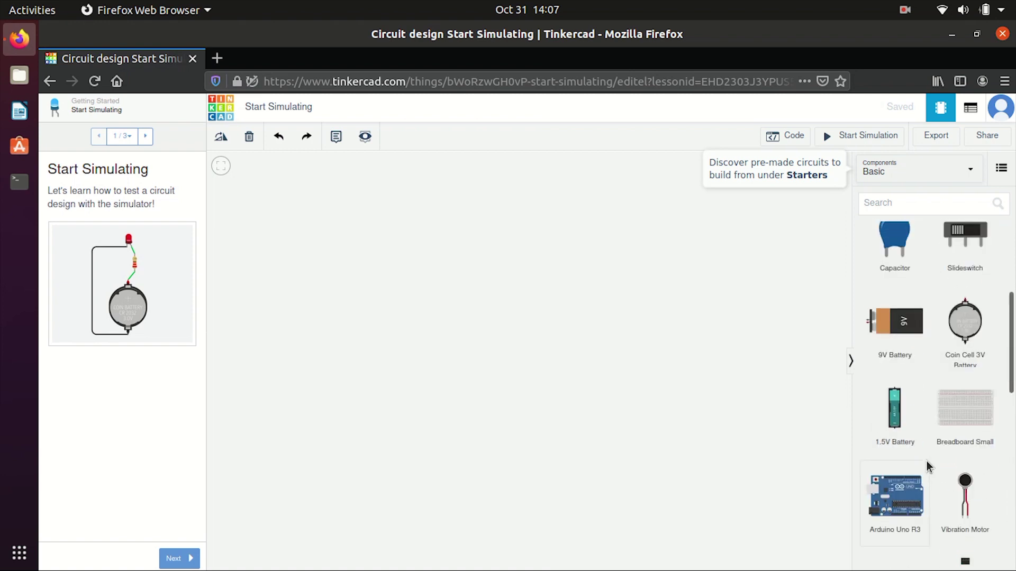
scroll(927, 467, "down", 1)
scroll(923, 465, "up", 1)
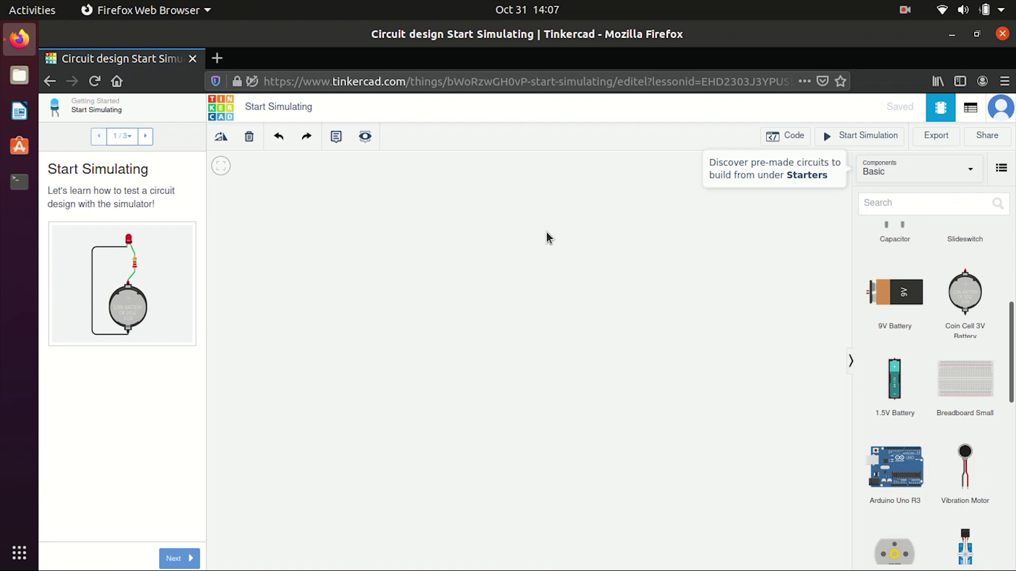
- Drop an Arduino Uno R3 near the canvas centre and deselect it
left_click(904, 478)
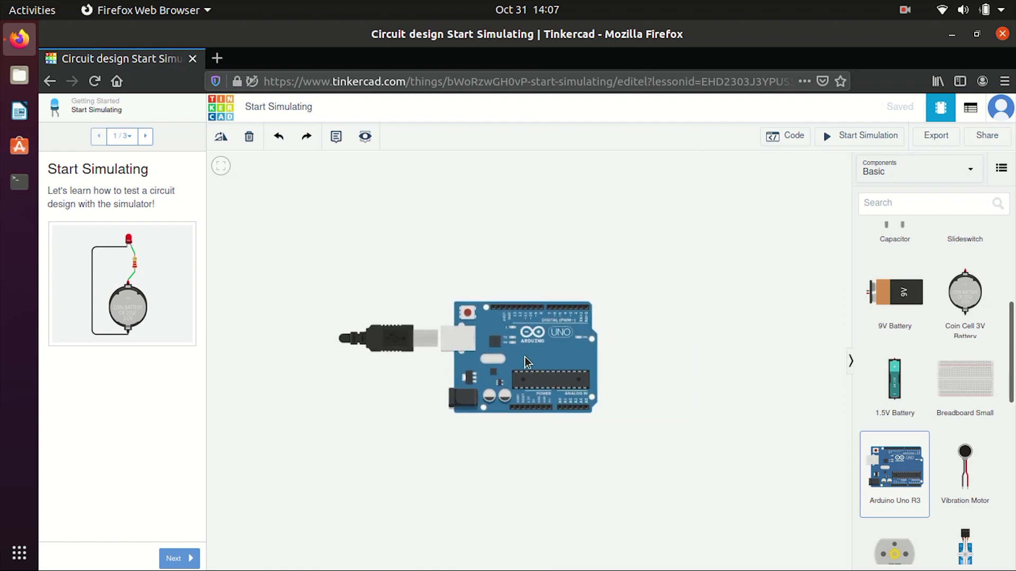
left_click(532, 378)
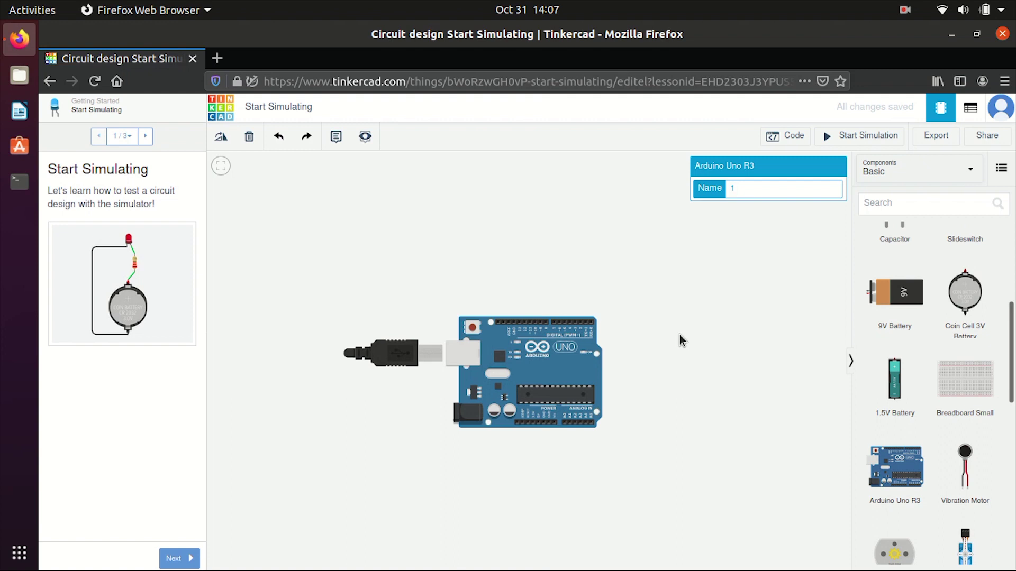
left_click(755, 259)
scroll(918, 302, "up", 5)
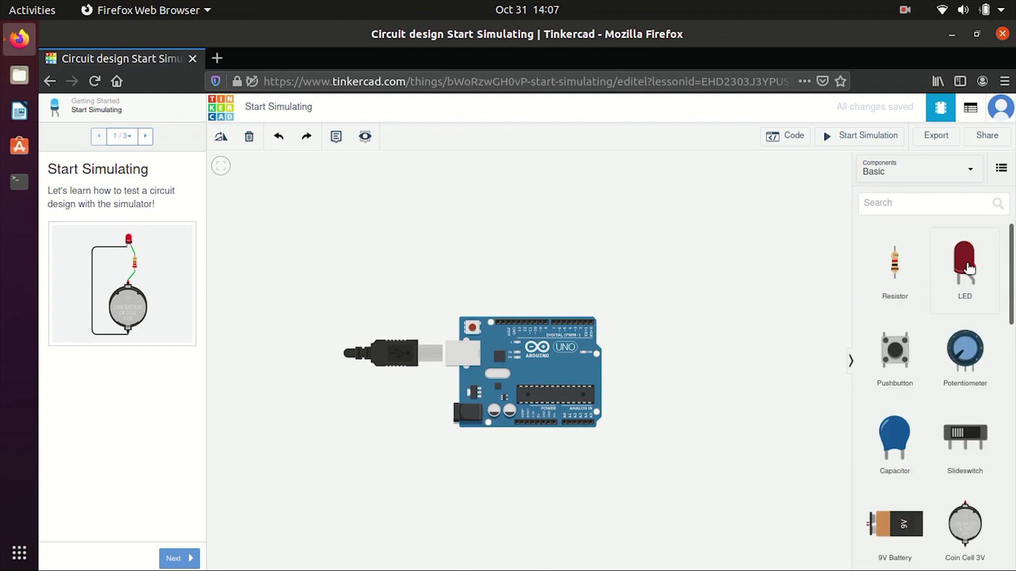
- Place a red LED above the Arduino and drag the board lower
left_click(968, 268)
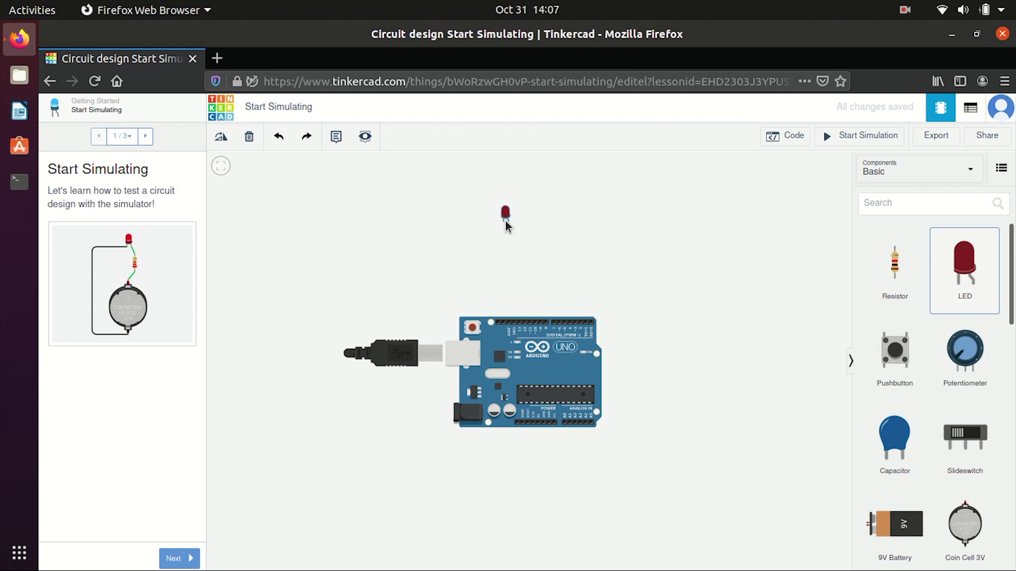
left_click(510, 228)
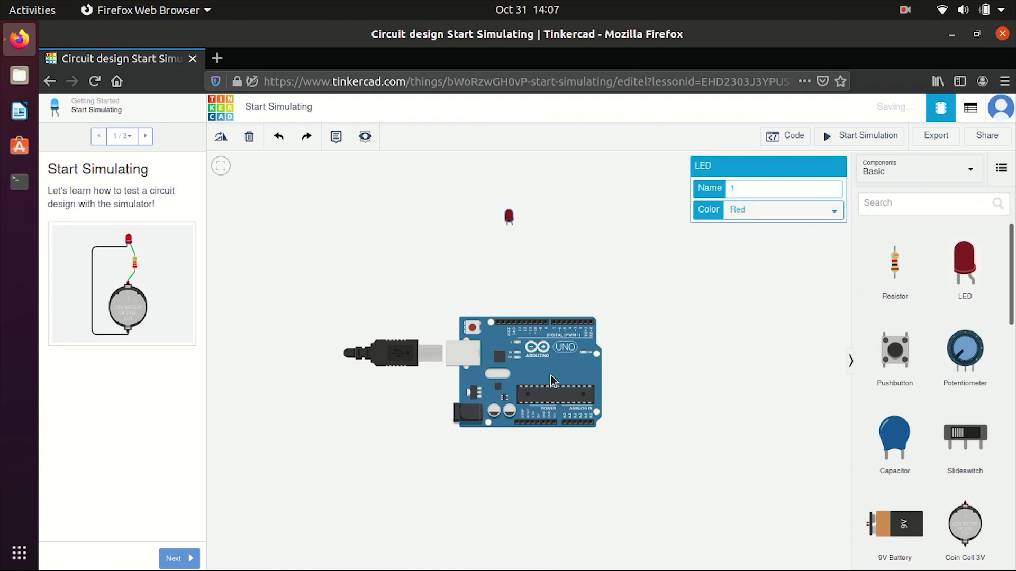
scroll(550, 379, "up", 3)
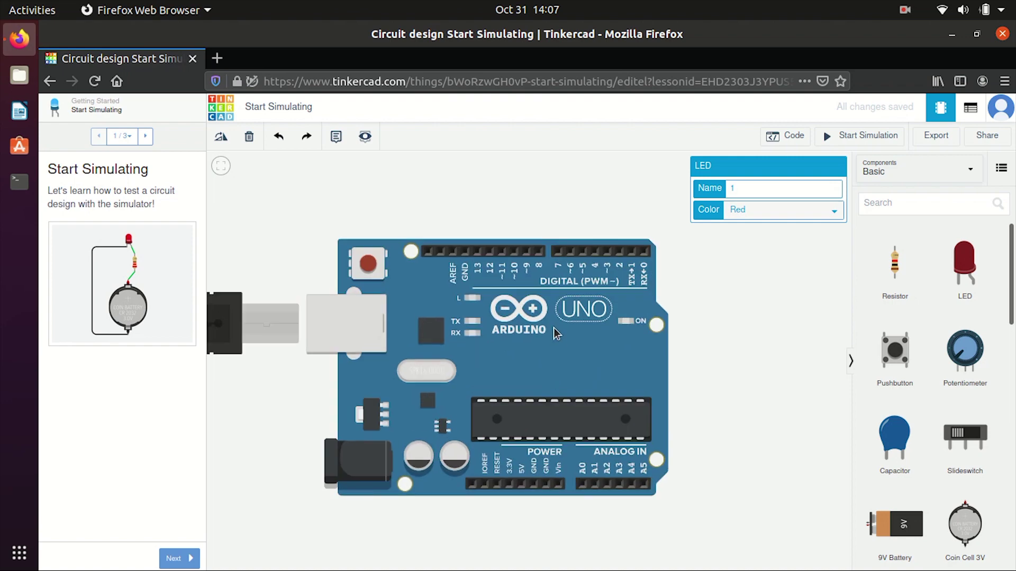
left_click_drag(553, 328, 556, 364)
- Nudge the red LED right so it sits above the GND and 13 header pins
scroll(556, 364, "down", 1)
scroll(555, 364, "down", 3)
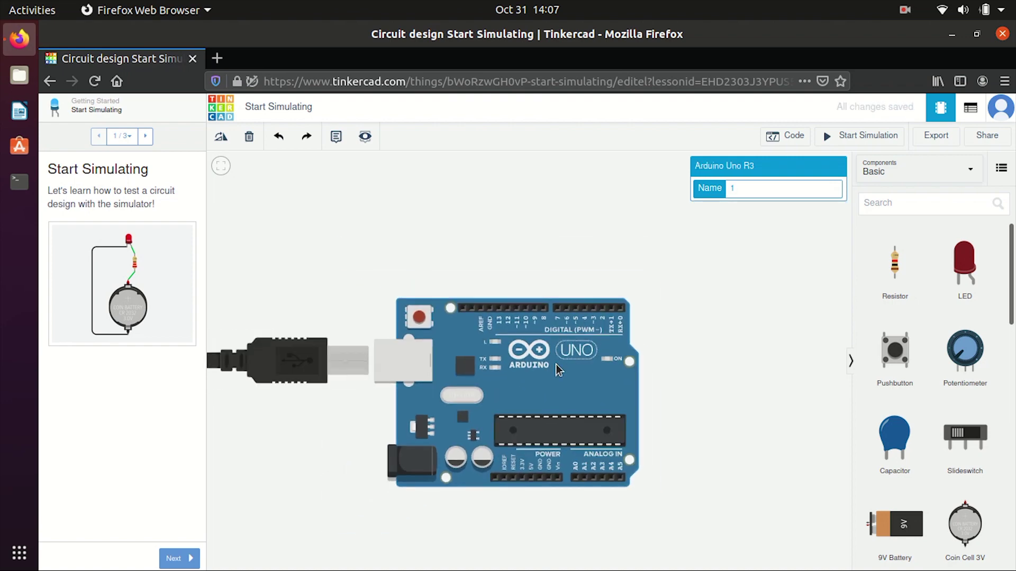
left_click(513, 206)
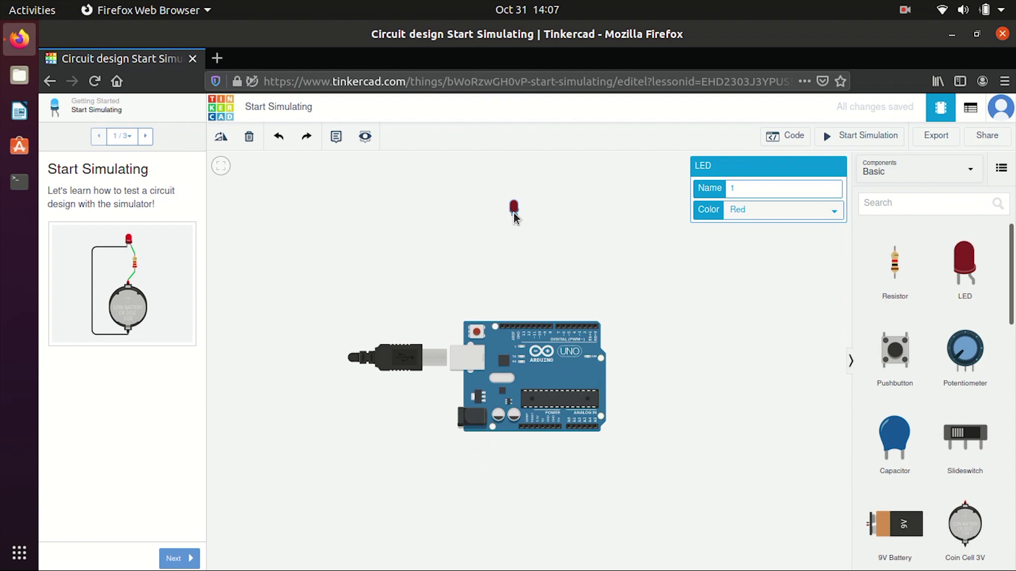
scroll(590, 320, "down", 1)
scroll(590, 320, "up", 4)
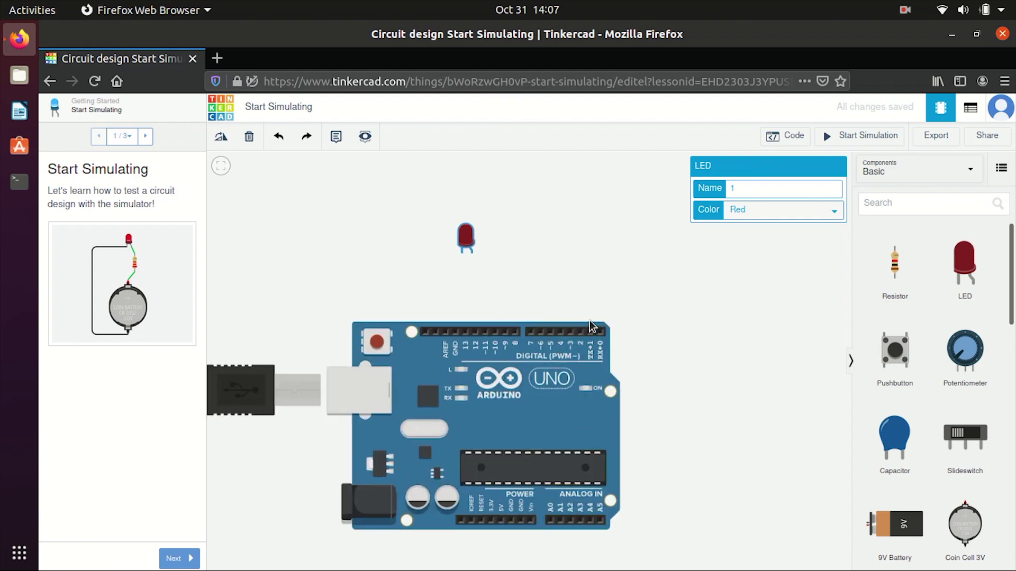
scroll(583, 252, "up", 2)
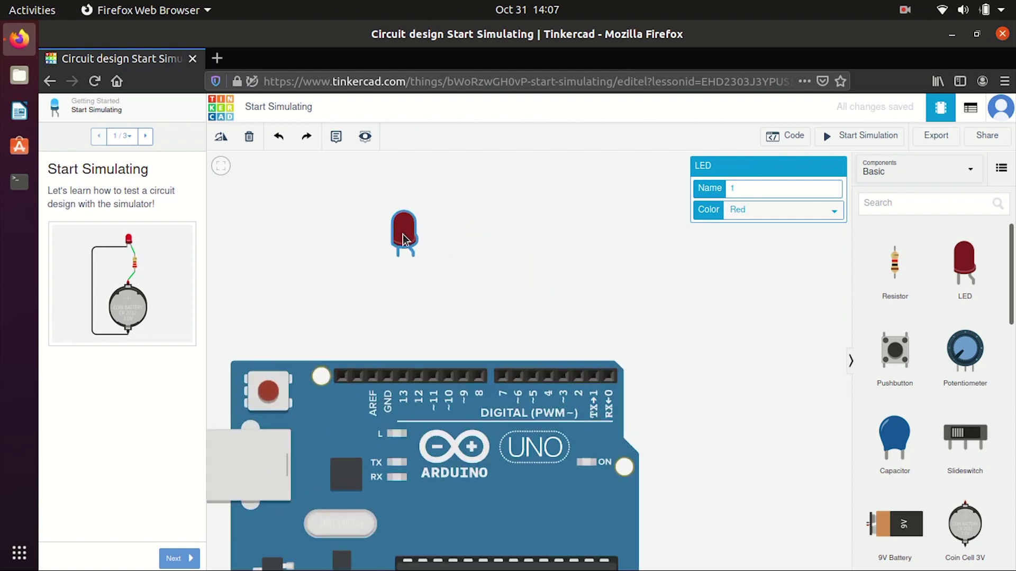
left_click_drag(388, 221, 393, 221)
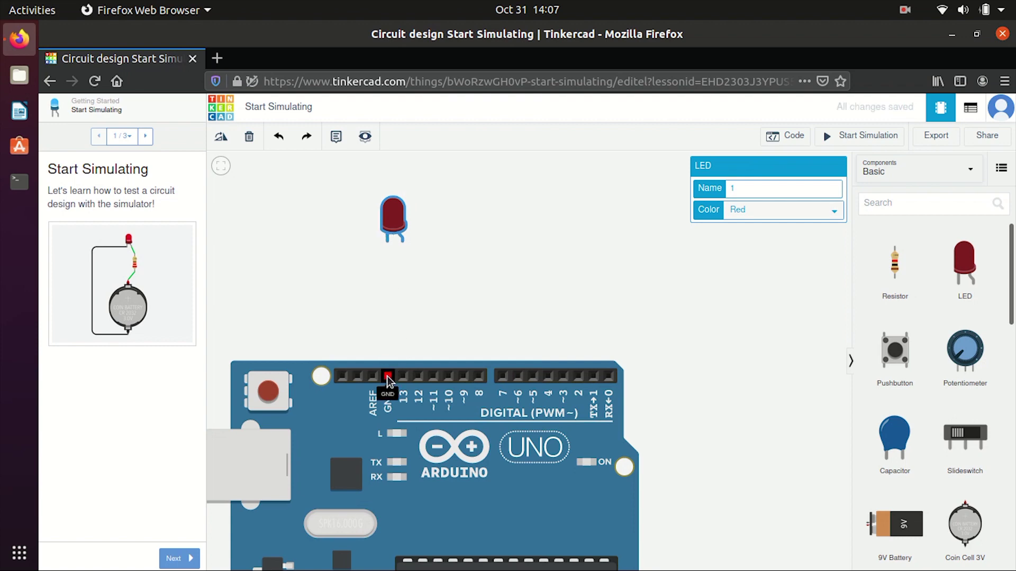
- Wire the LED's cathode to GND and its anode to pin 13
left_click(387, 245)
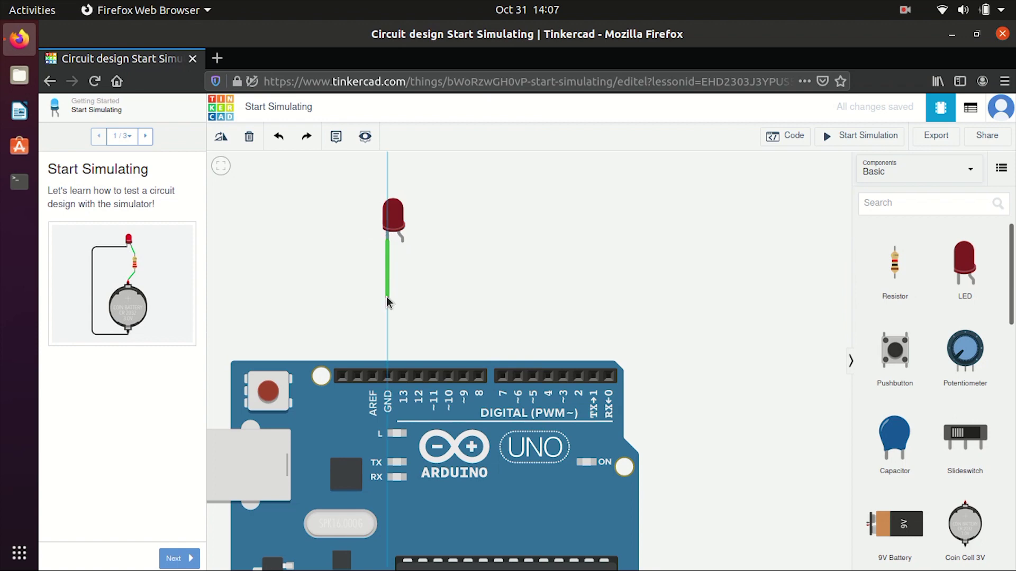
left_click(388, 377)
left_click(472, 302)
left_click(402, 243)
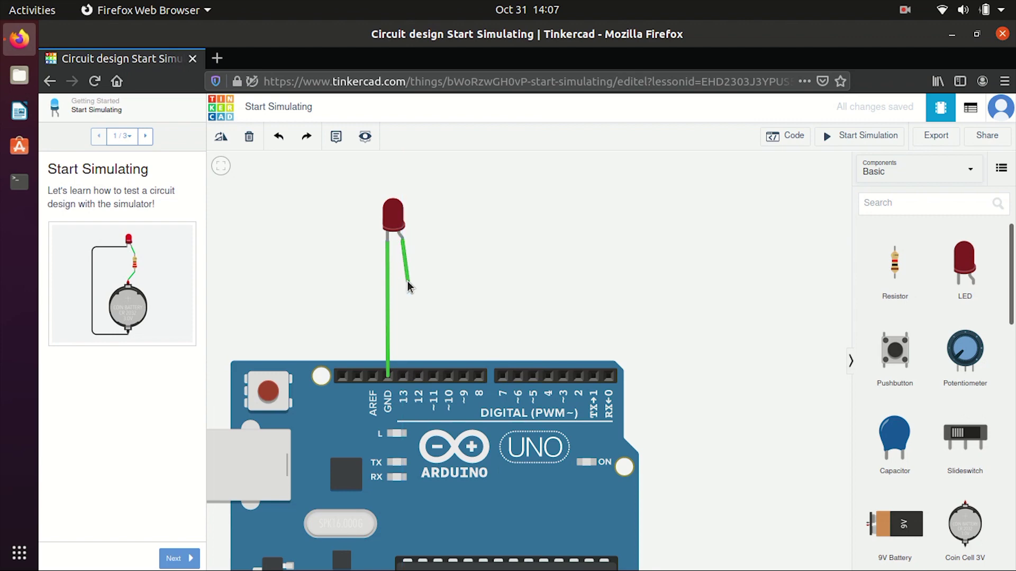
left_click(402, 378)
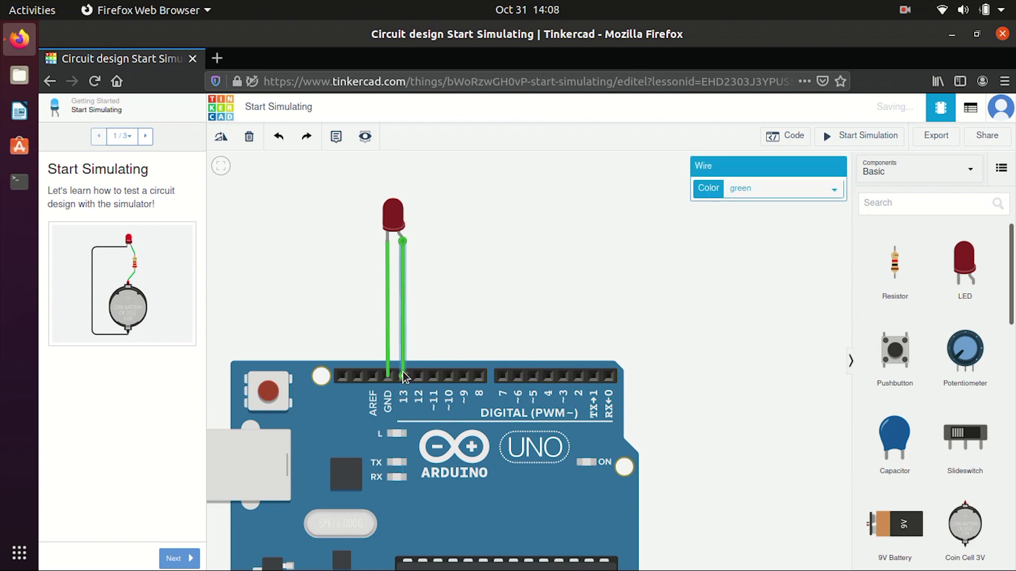
left_click(462, 301)
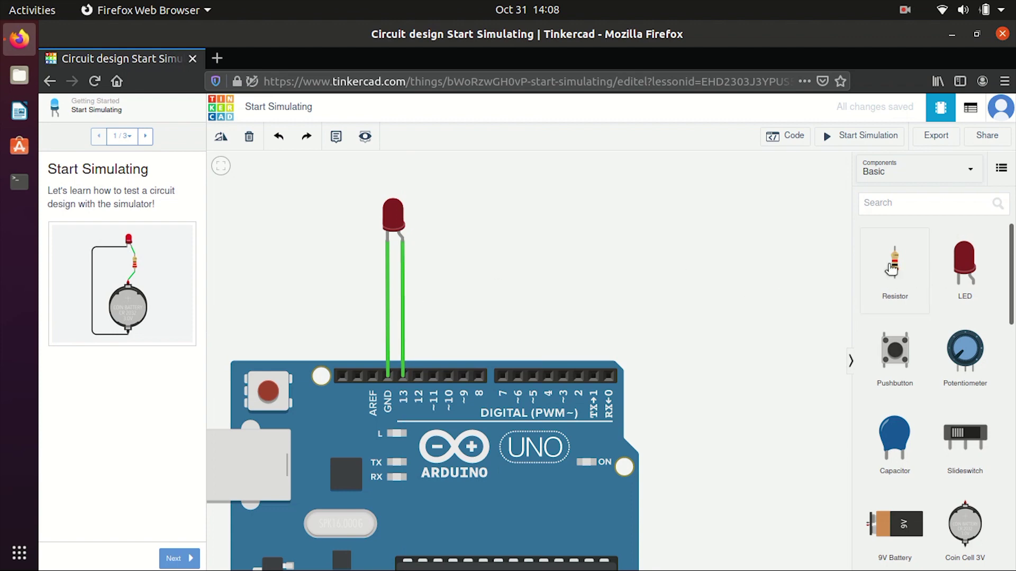
- Add a resistor to the canvas and set its resistance to 220 Ω
left_click_drag(889, 267, 700, 270)
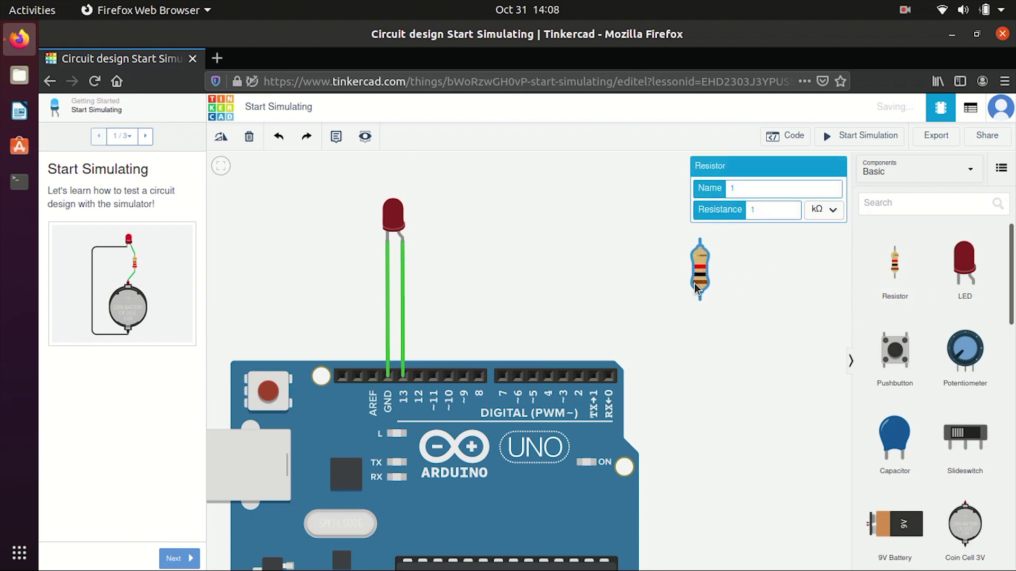
left_click(759, 211)
type("220")
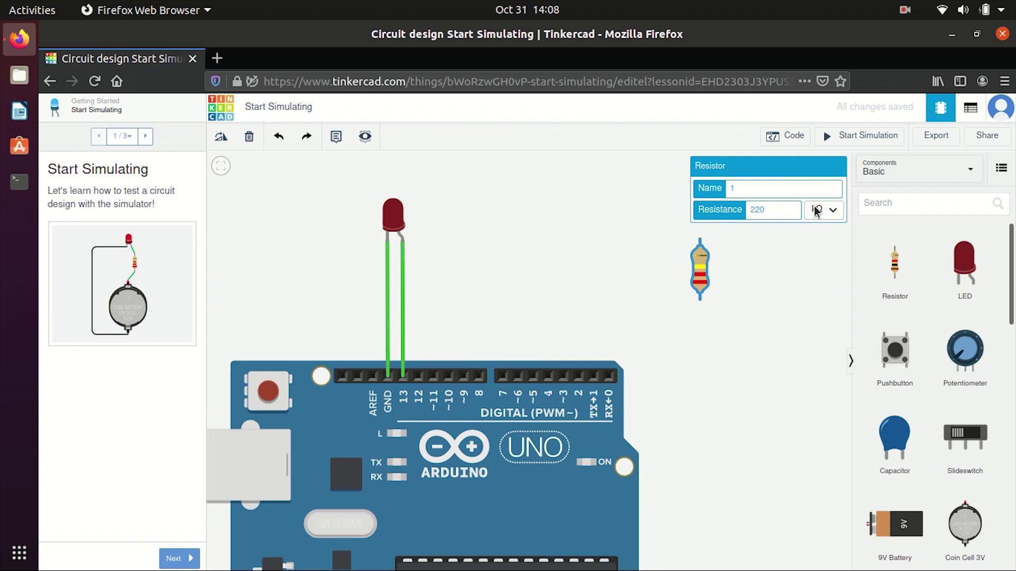
left_click(820, 210)
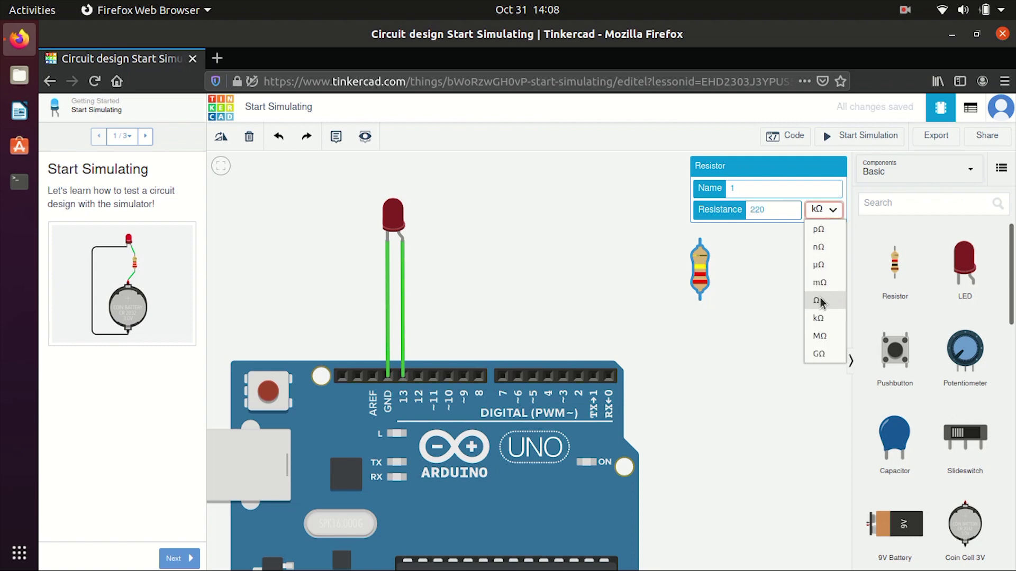
left_click(818, 300)
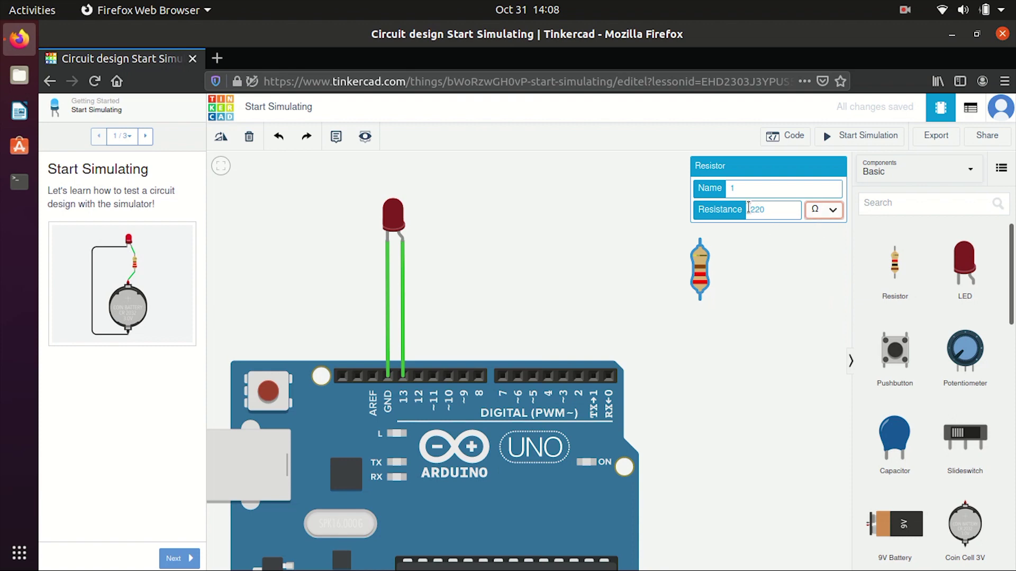
left_click(808, 304)
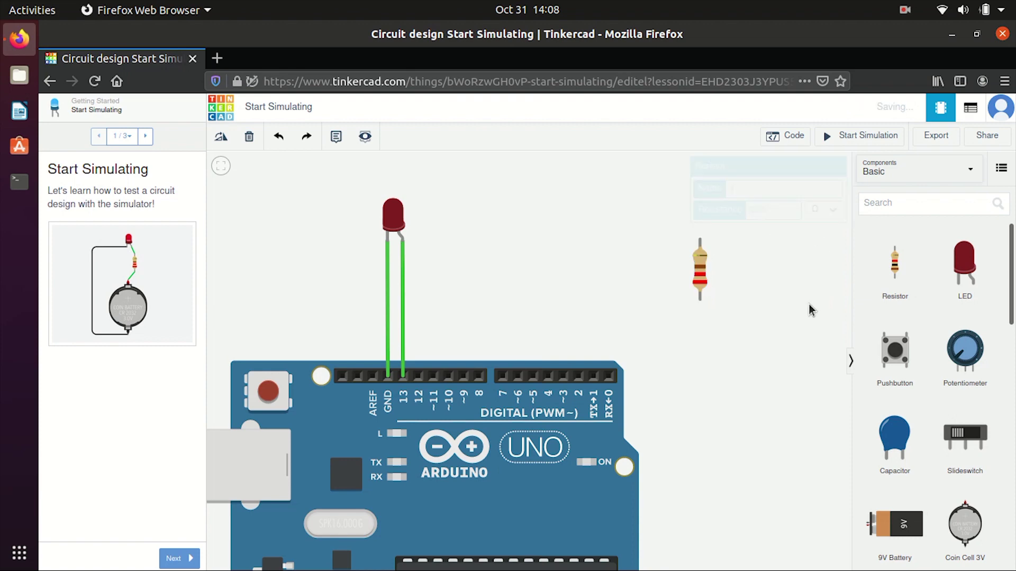
- Replace the pin 13 wire with the resistor on the anode, wired to pin 13
left_click(402, 299)
key("Delete")
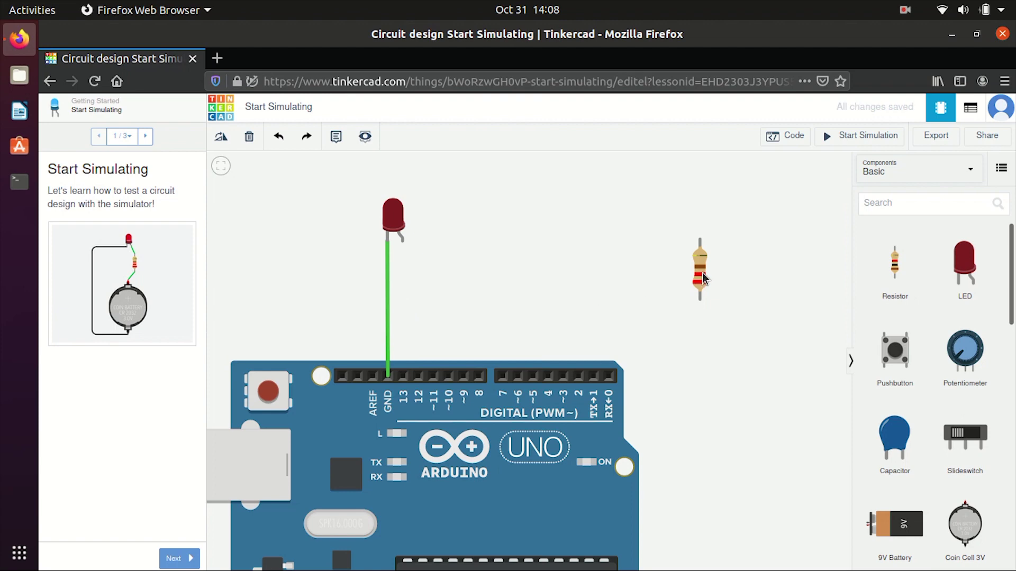
left_click_drag(702, 272, 407, 285)
left_click(452, 288)
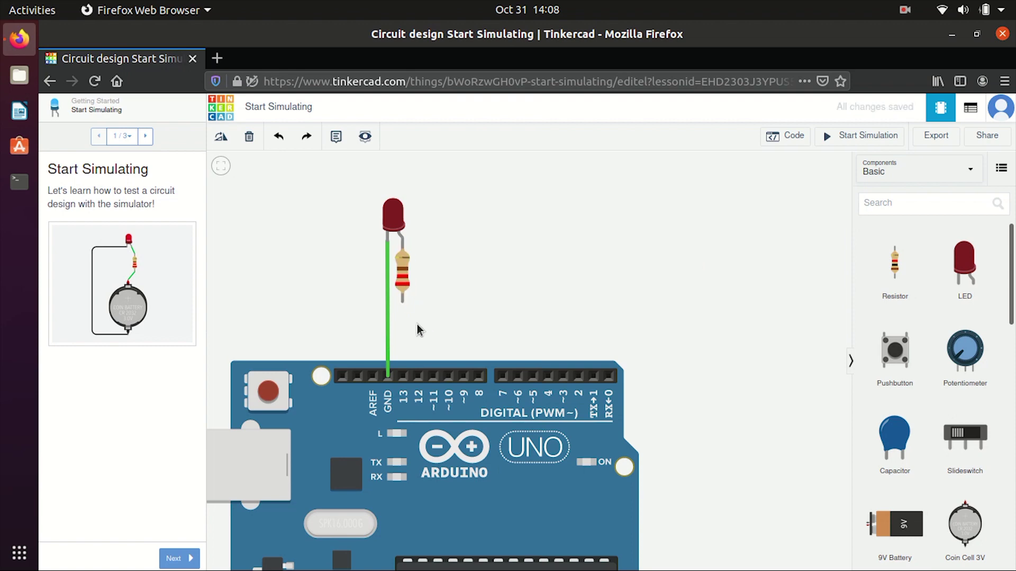
left_click(402, 377)
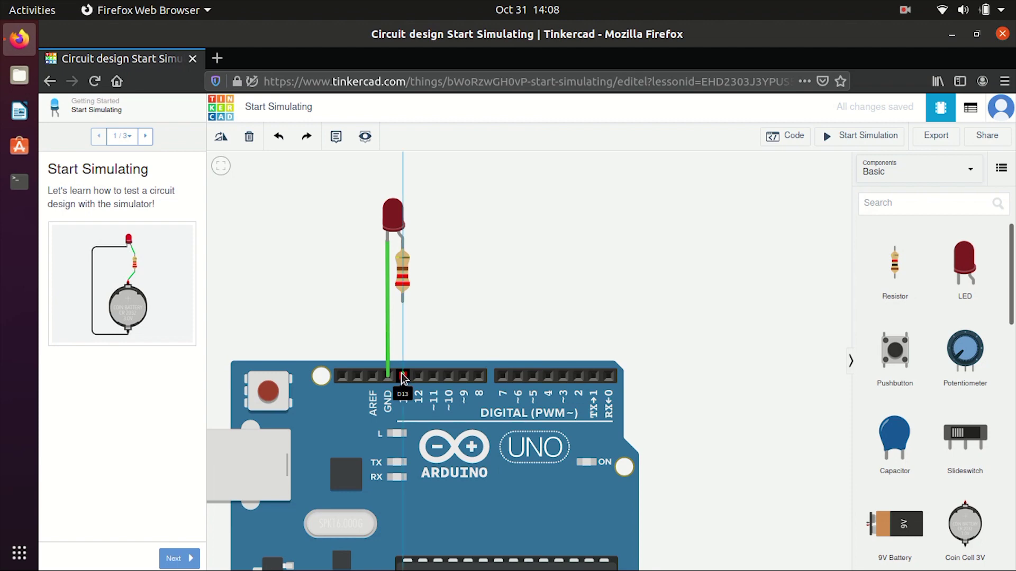
left_click(402, 305)
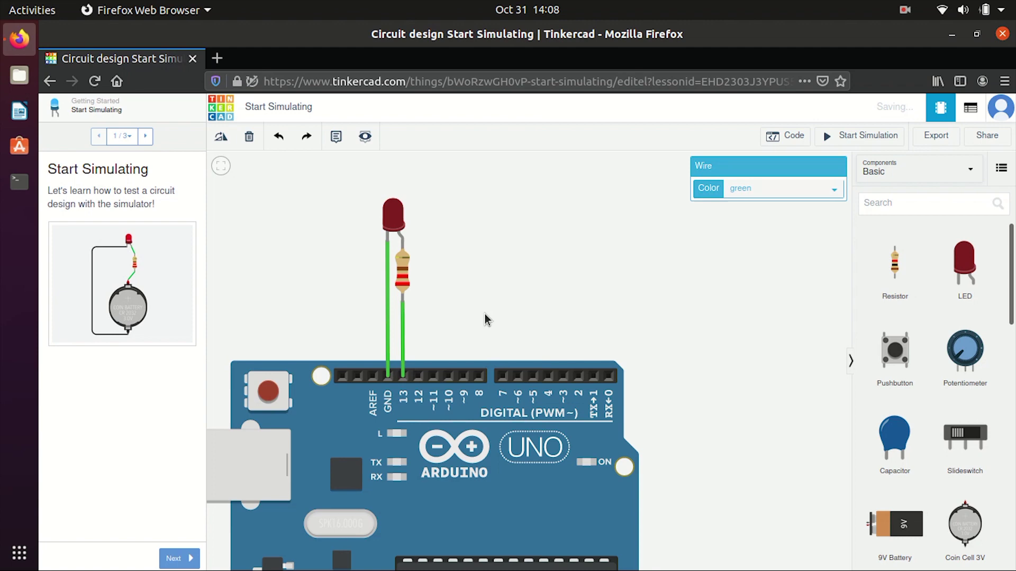
left_click(535, 278)
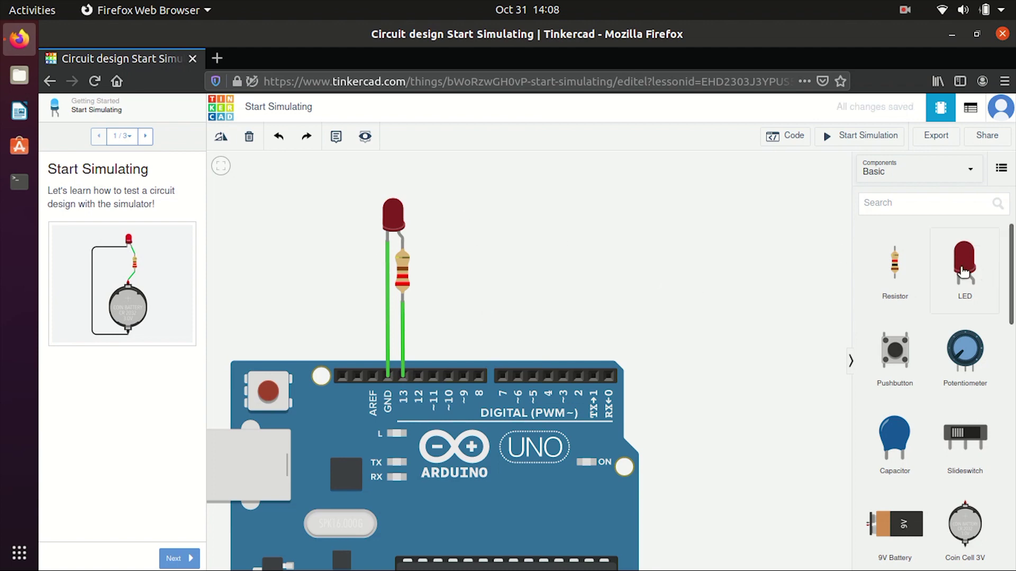
- Add a second red LED beside the first one
left_click_drag(964, 265, 742, 233)
left_click_drag(663, 246, 441, 244)
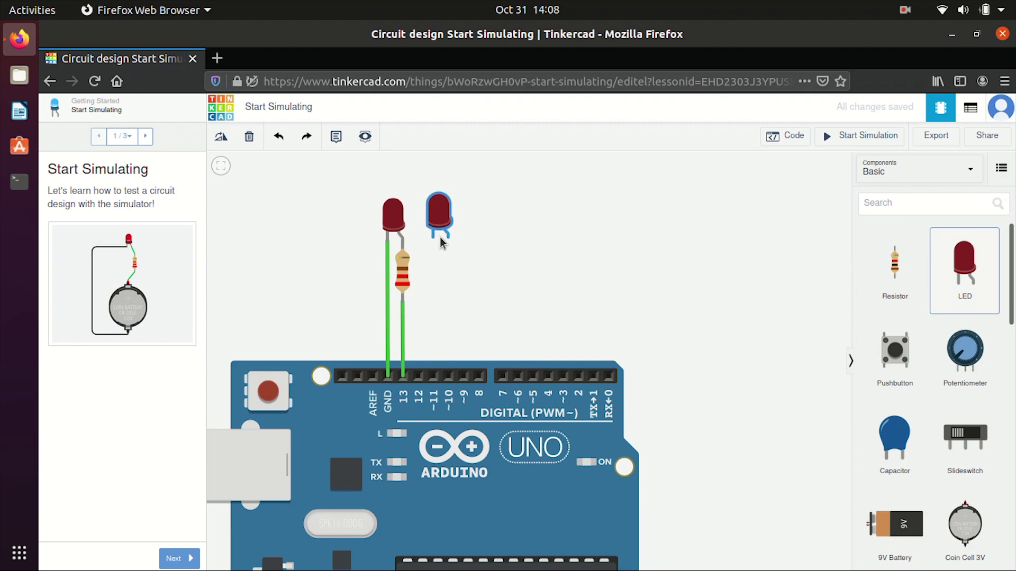
left_click_drag(440, 244, 440, 248)
left_click(444, 270)
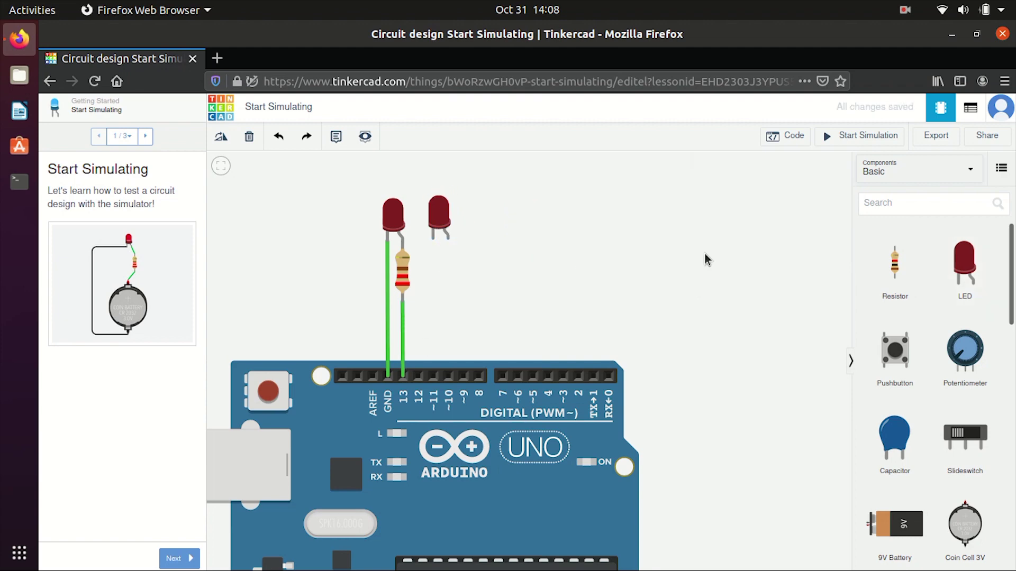
- Add a second resistor set to 220 Ω
left_click_drag(895, 262, 451, 275)
double_click(762, 209)
type("220")
left_click(830, 211)
left_click(818, 301)
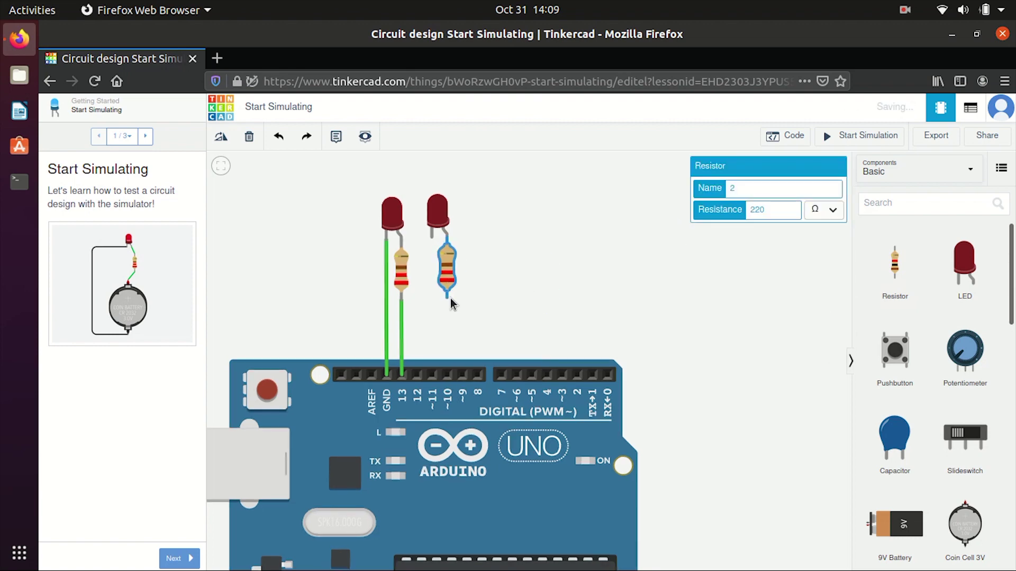
left_click(438, 209)
- Shift the second LED and resistor left and wire pin 11 to the resistor
left_click_drag(438, 209, 427, 209)
left_click_drag(448, 270, 436, 270)
left_click(433, 375)
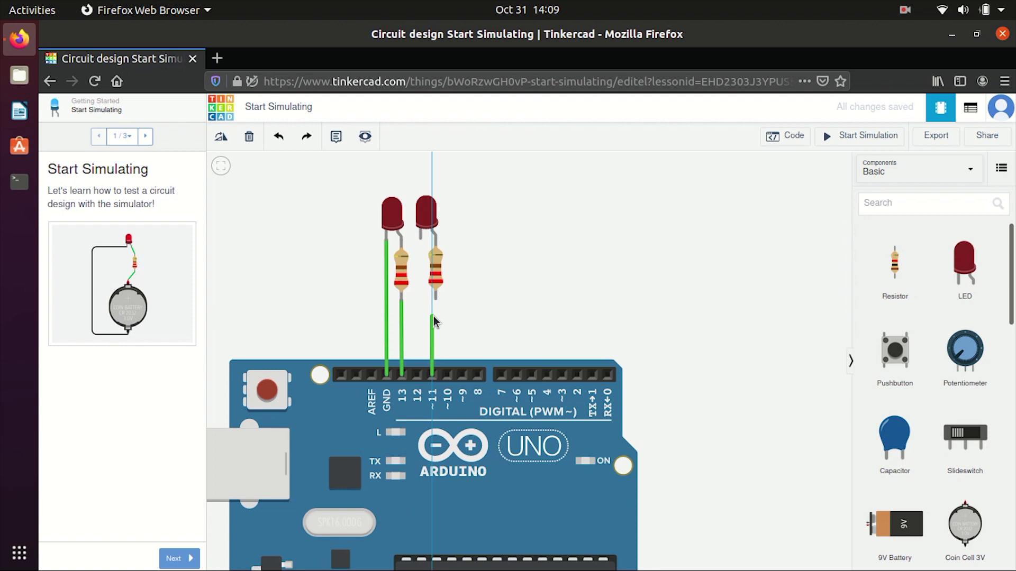
left_click(435, 298)
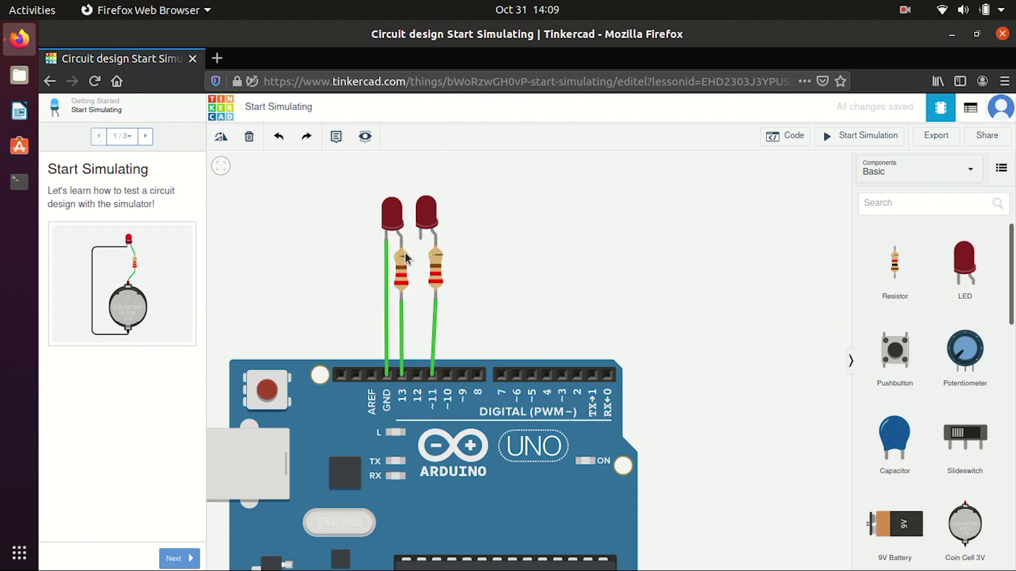
- Route a wire from the second LED's cathode over the first LED to GND
left_click(415, 241)
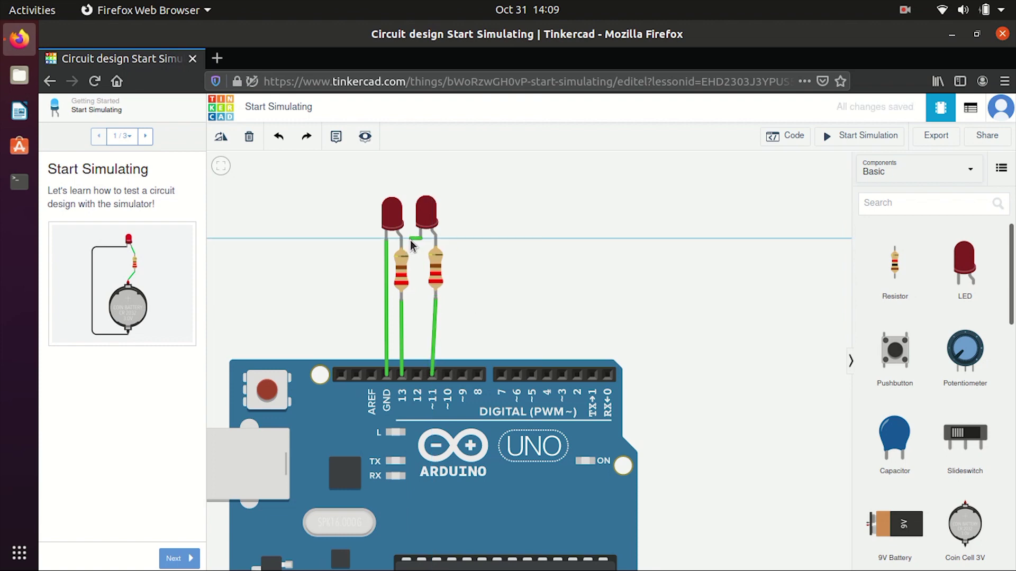
left_click(409, 191)
left_click(375, 193)
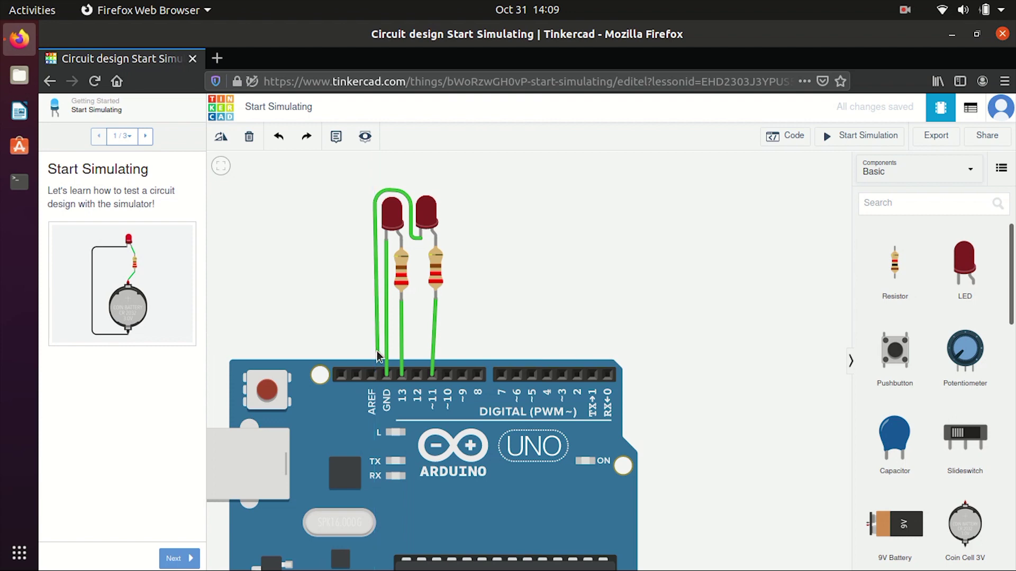
left_click(387, 374)
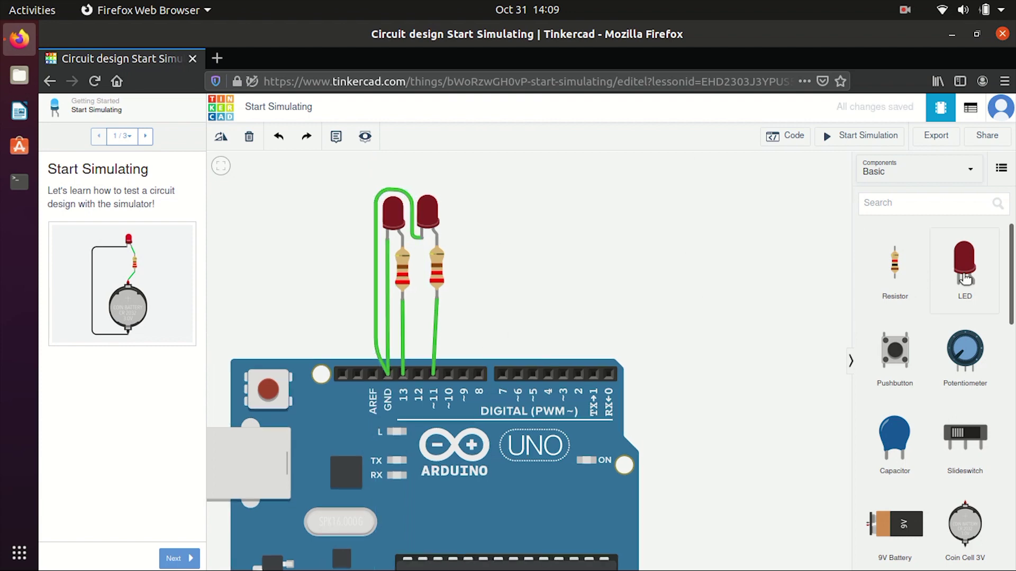
- Add a third red LED with a 220 Ω resistor beneath it
left_click_drag(965, 279, 461, 228)
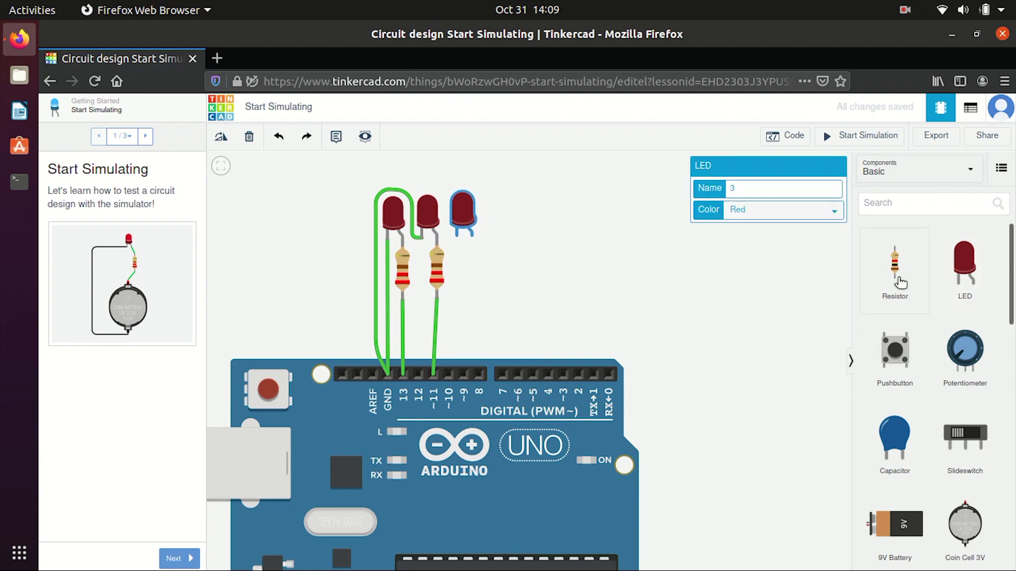
left_click_drag(901, 283, 476, 267)
double_click(775, 209)
type("220")
left_click(824, 210)
left_click(819, 300)
left_click(656, 272)
left_click(594, 286)
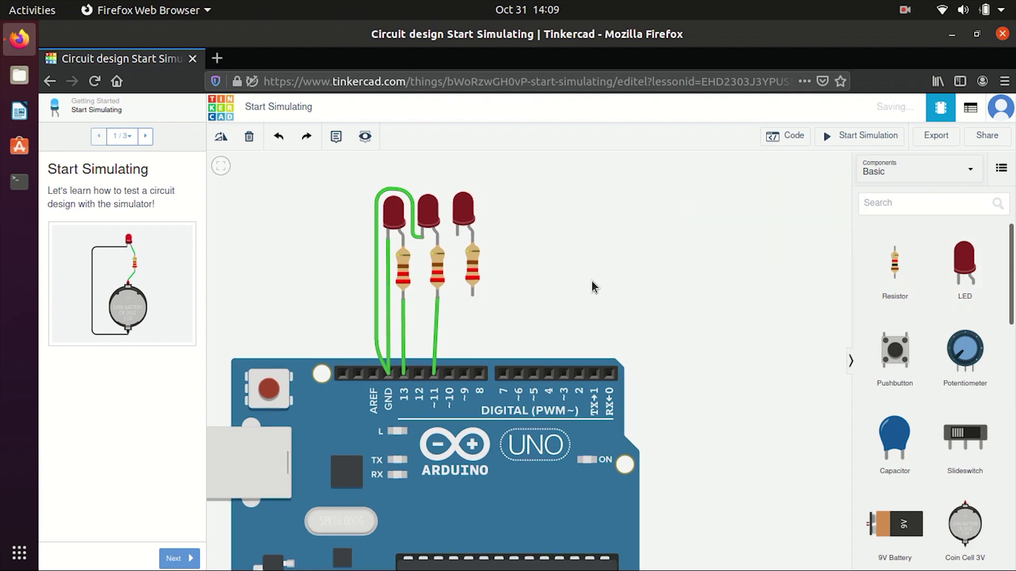
- Wire pin 9 to the third resistor and the third LED's cathode over to GND
left_click(466, 372)
left_click(473, 296)
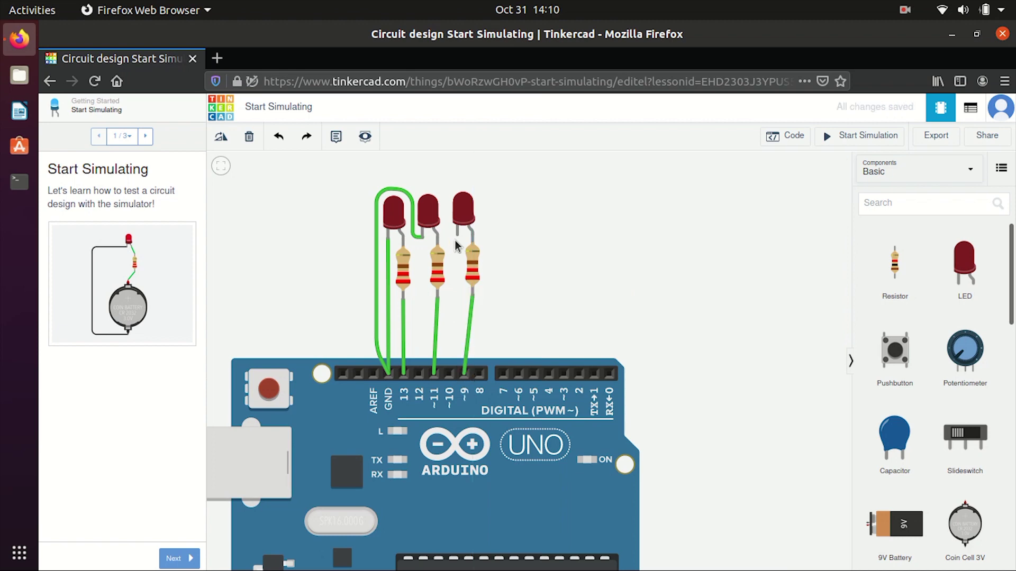
left_click(456, 235)
left_click(450, 182)
left_click(359, 180)
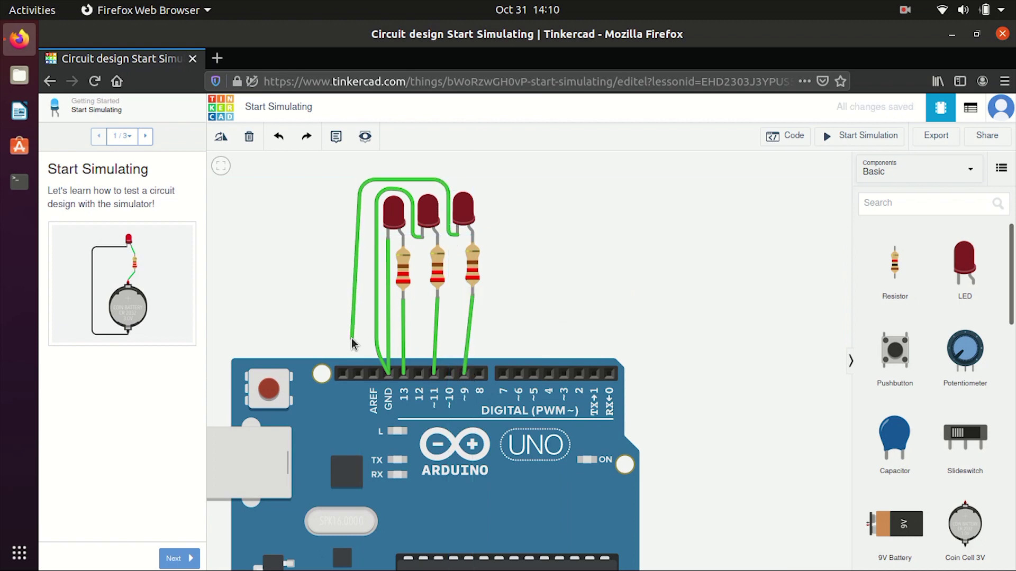
left_click(389, 374)
left_click(703, 312)
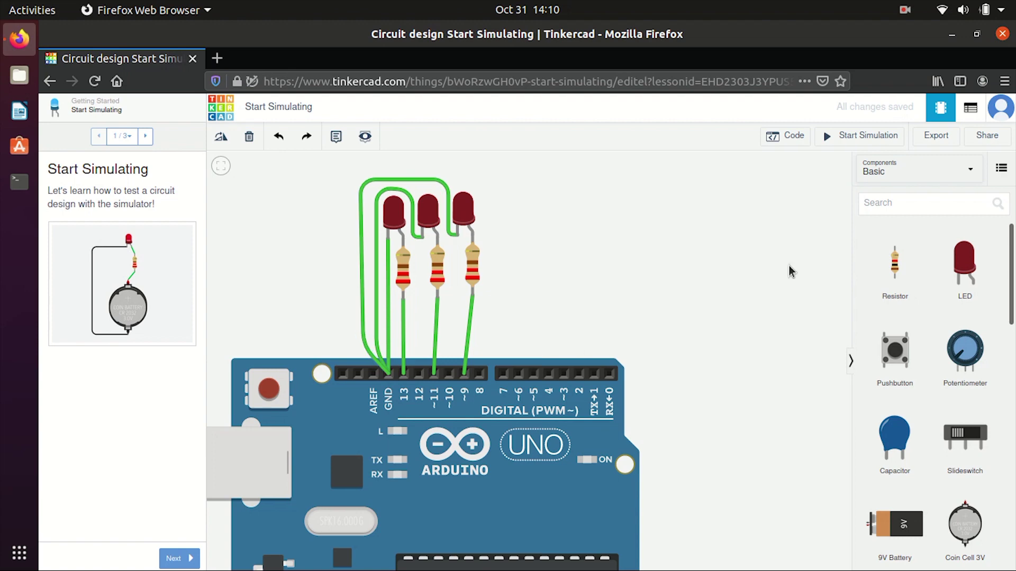
- Add a fourth red LED on the right with a 220 Ω resistor
left_click_drag(965, 262, 494, 222)
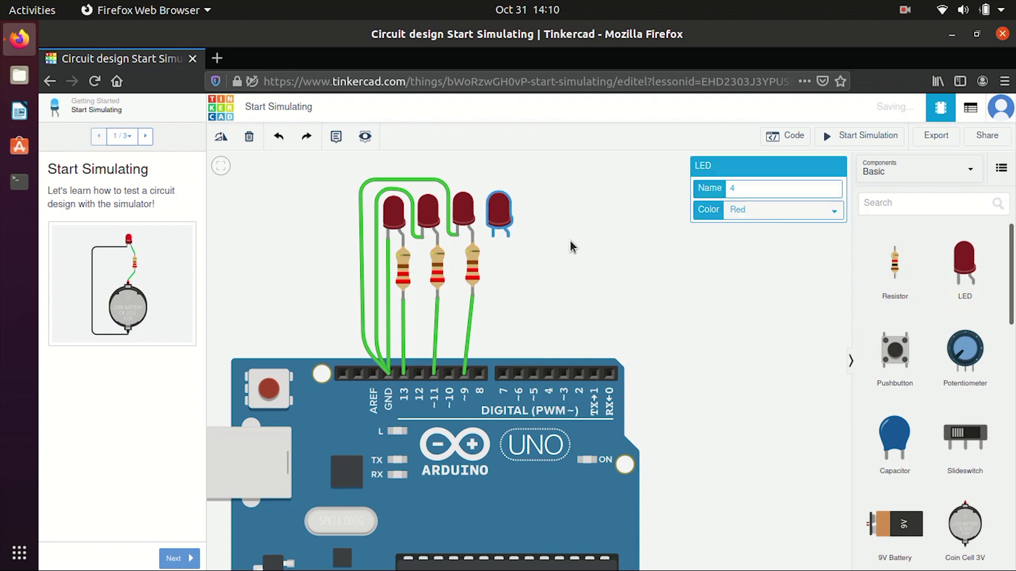
left_click_drag(894, 262, 509, 267)
double_click(759, 210)
type("220")
left_click(825, 210)
left_click(816, 300)
- Wire the fourth resistor to pin 7 and the fourth LED's cathode around to GND
left_click(509, 292)
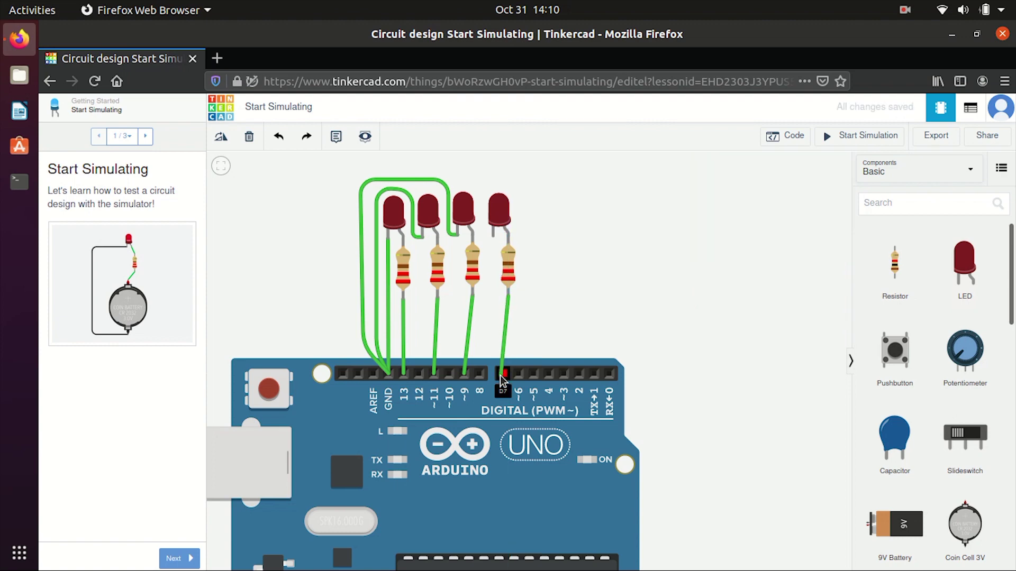
left_click(501, 376)
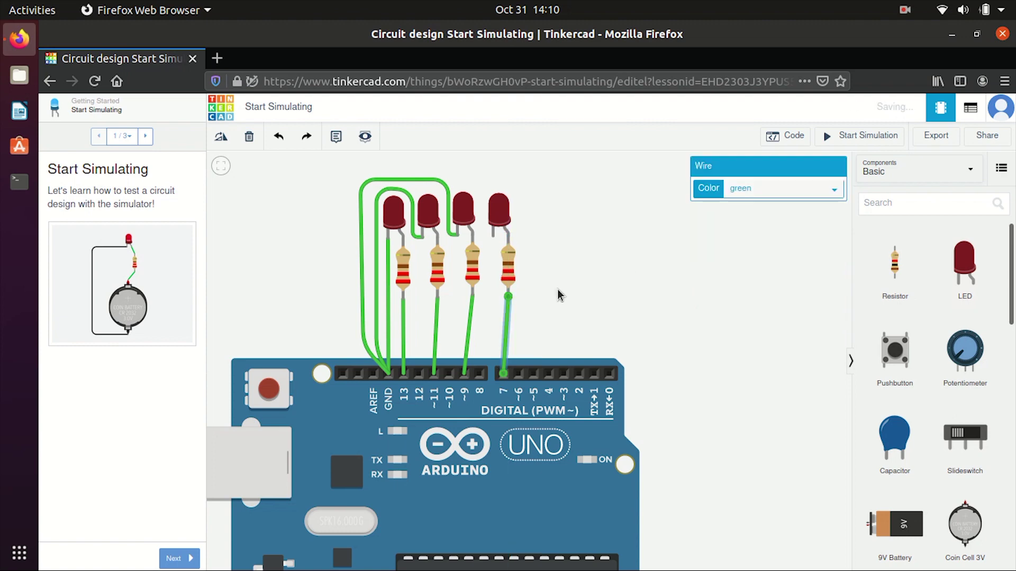
left_click(493, 236)
left_click(481, 235)
left_click(484, 169)
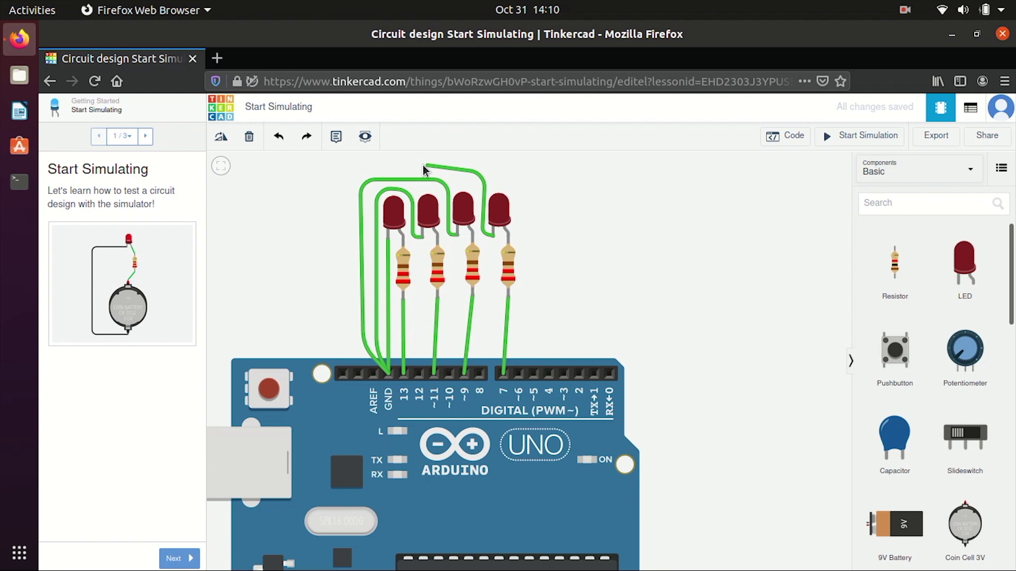
left_click(344, 168)
left_click(348, 337)
left_click(388, 374)
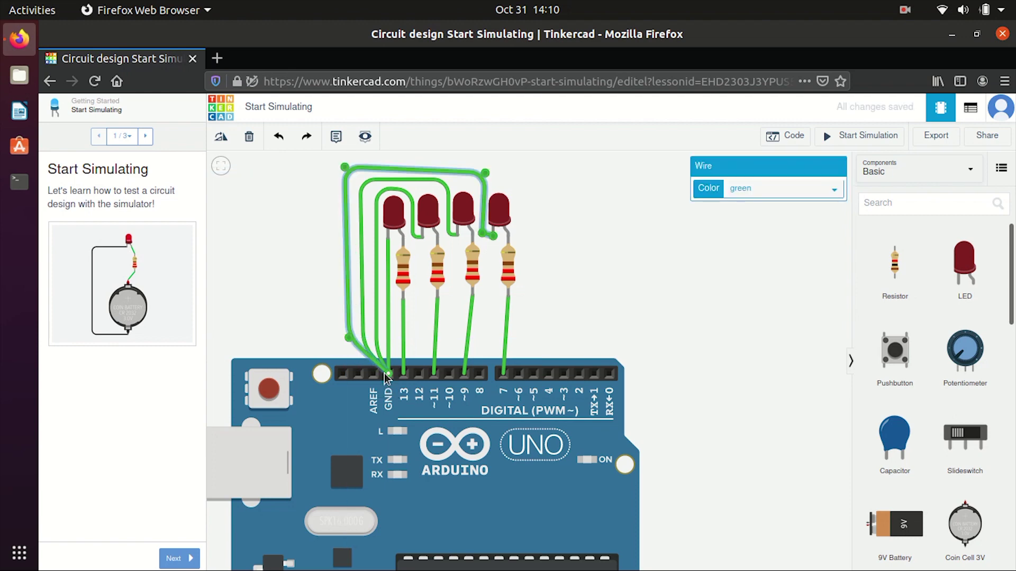
scroll(701, 319, "down", 4)
left_click(754, 300)
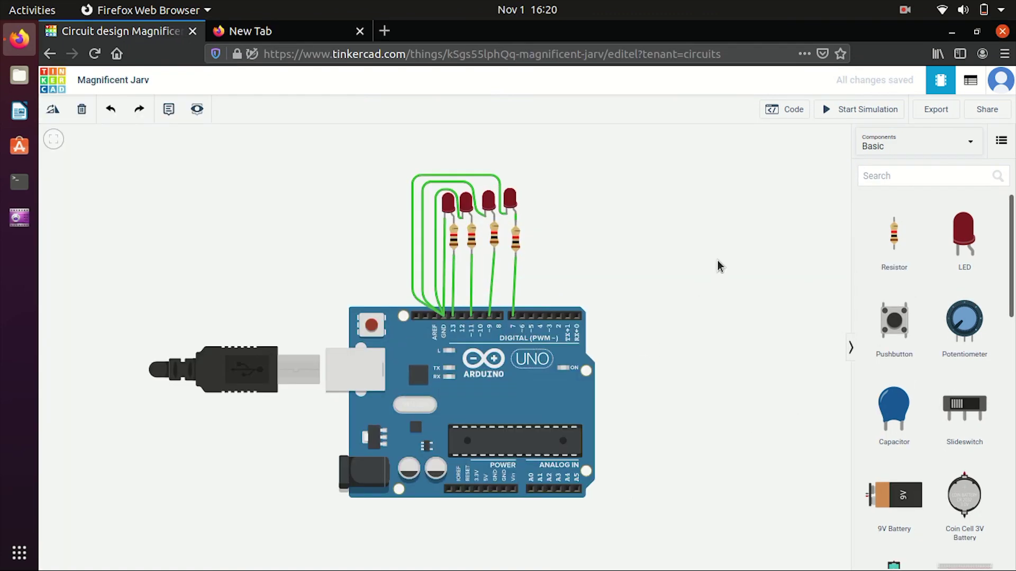
- Show the code editor with the sketch counting 0–15 on pins 13, 11, 9 and 7
left_click(794, 111)
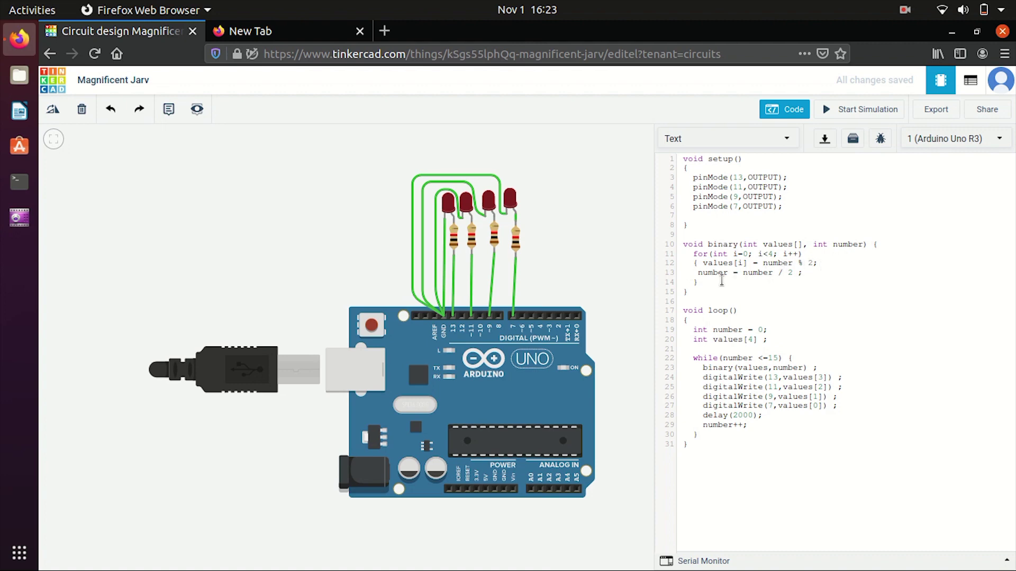
left_click(783, 273)
- Append a semicolon to the delay(2000) statement on line 28
left_click(758, 417)
type(";")
left_click(873, 108)
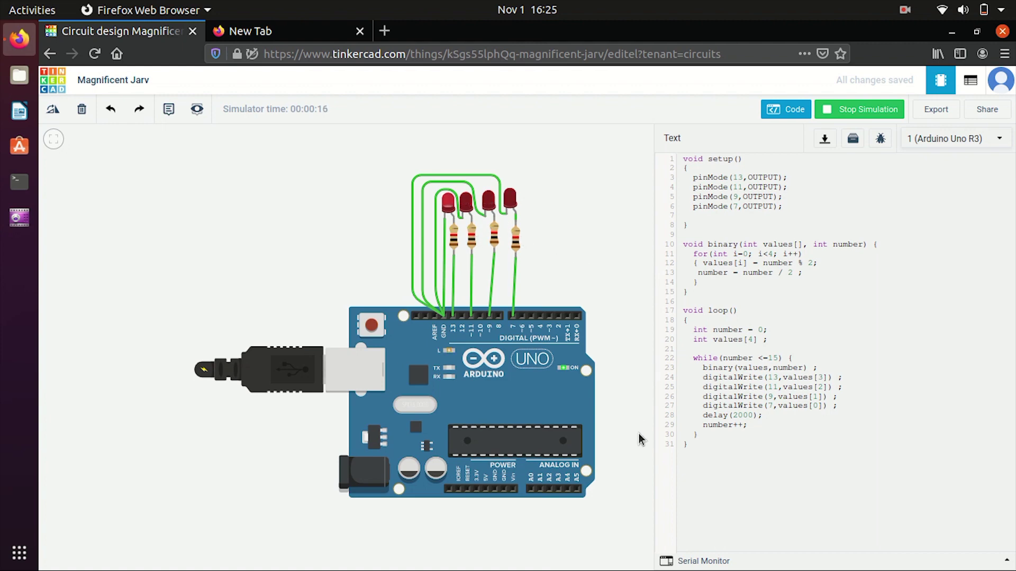
left_click(827, 110)
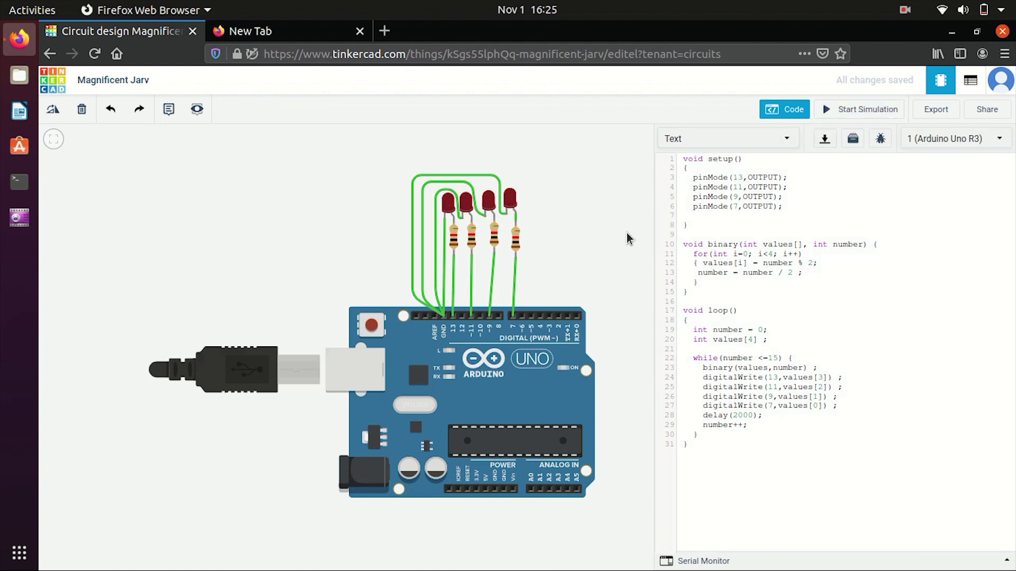